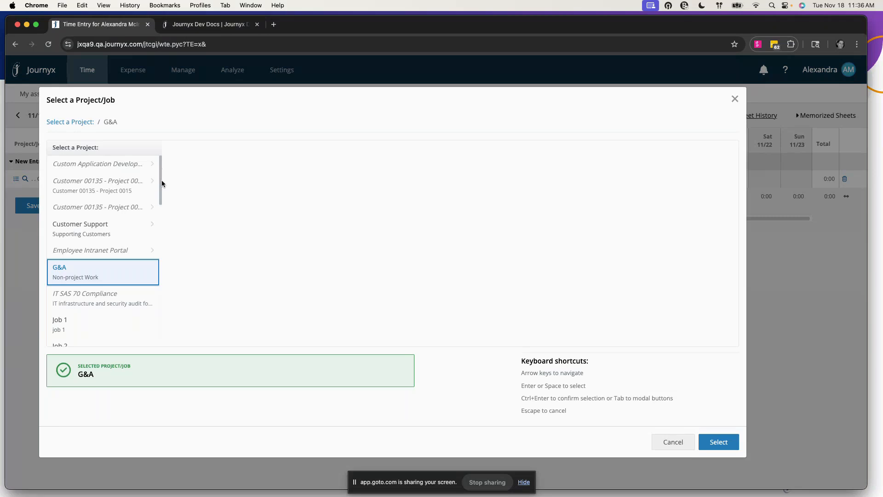
Browse the Customer Support and Custom Application Development phases, picking Formation of Document Library under PROJECT CLOSING
left_click_drag(161, 182, 163, 162)
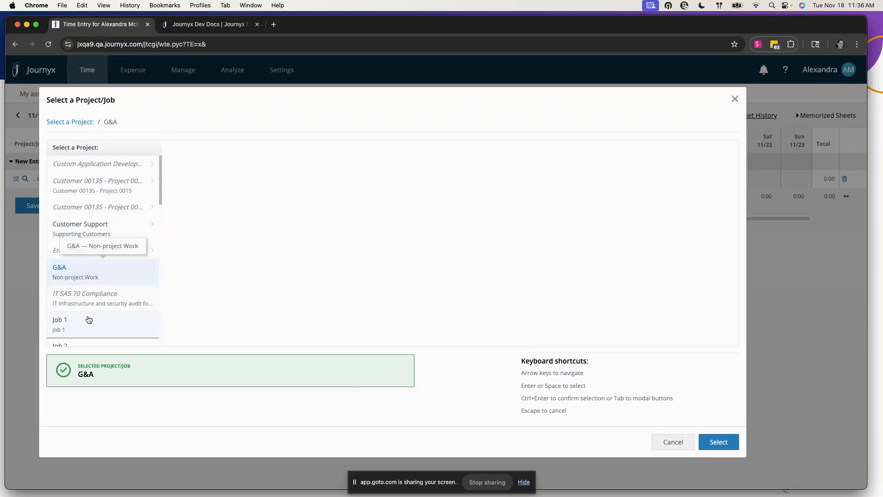
left_click(96, 228)
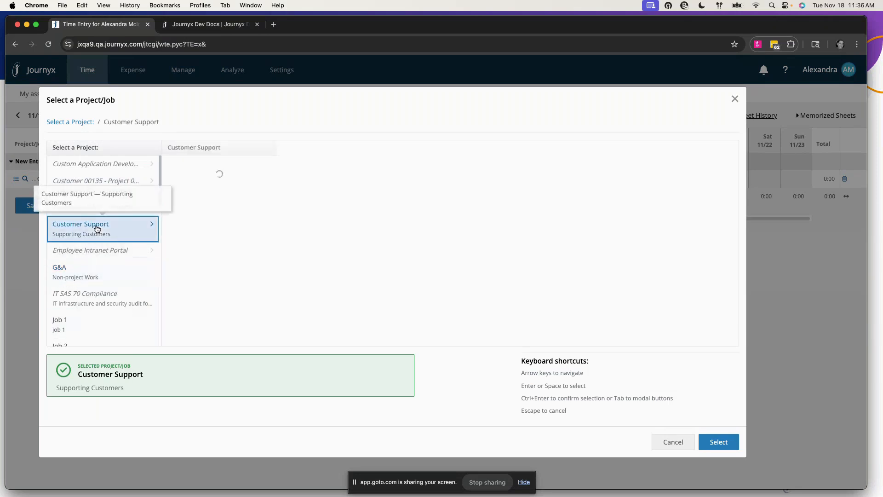
left_click(110, 169)
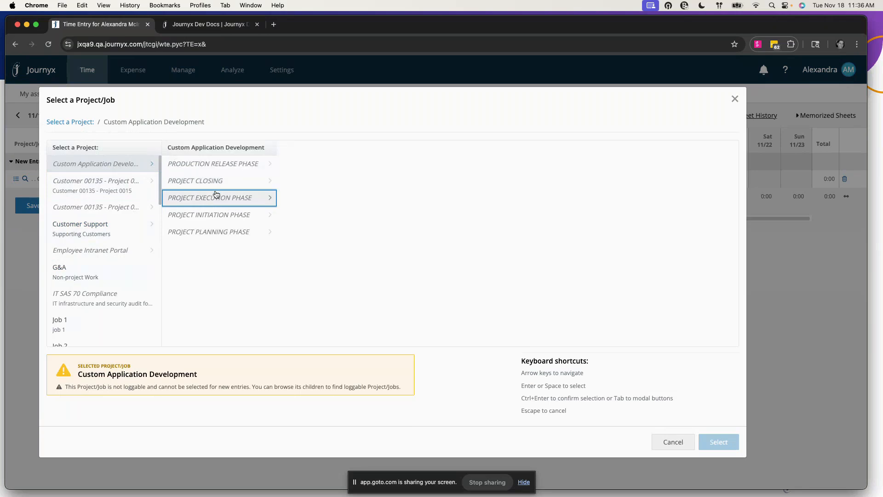
left_click(233, 180)
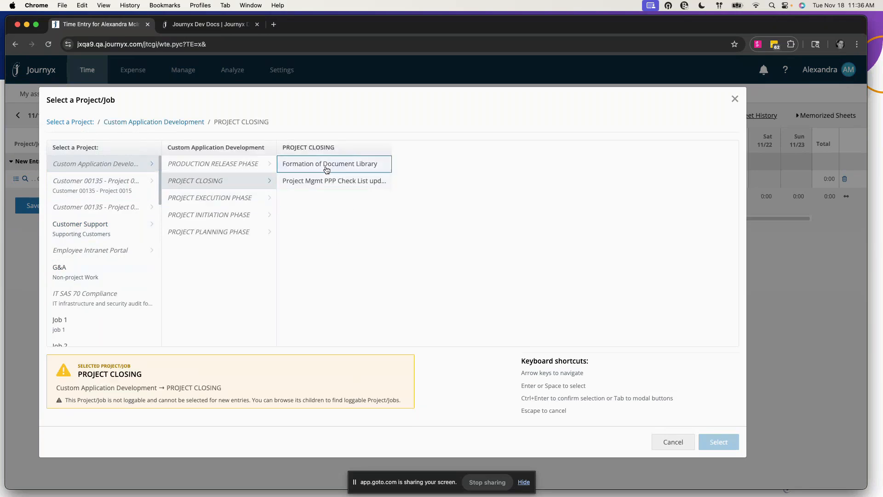
left_click(327, 168)
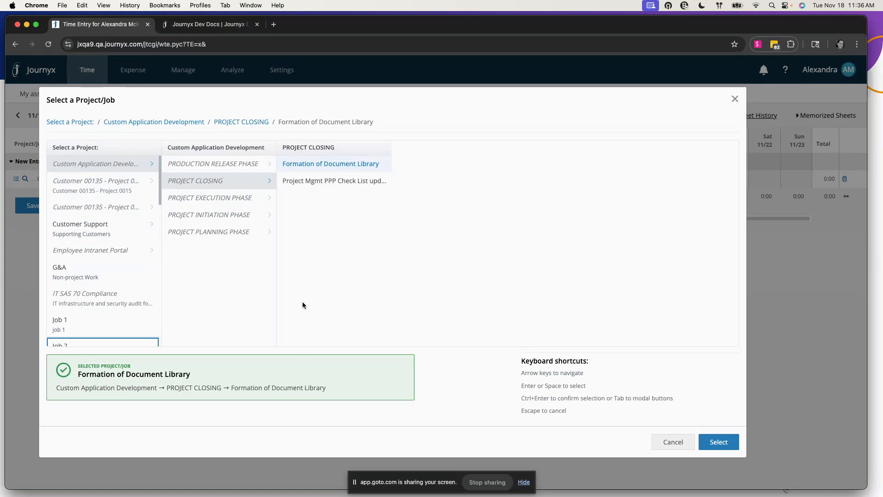
left_click(115, 210)
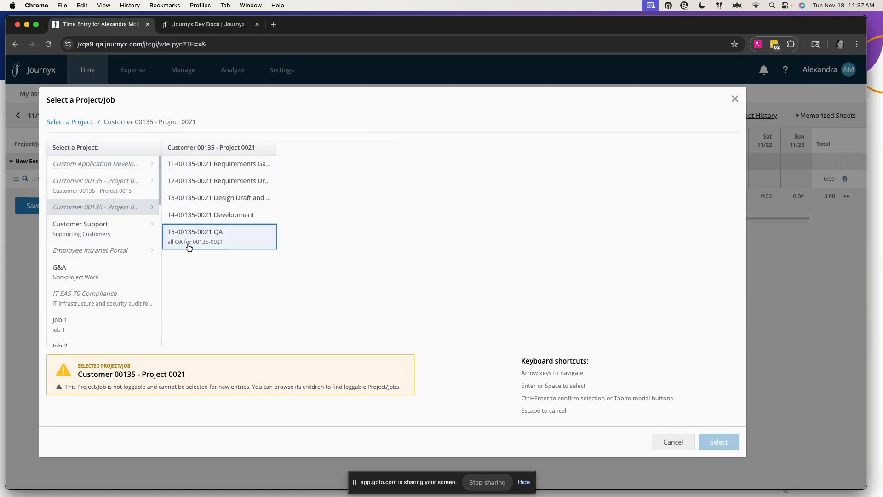
left_click(189, 248)
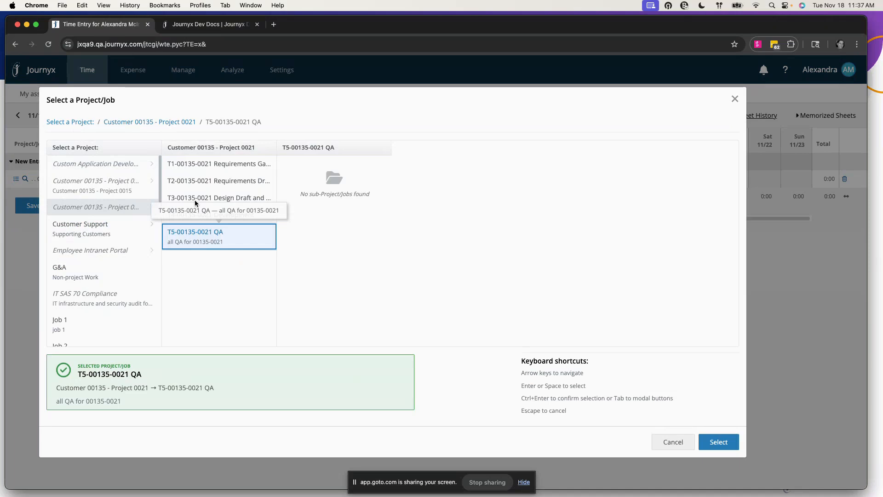
key("Left")
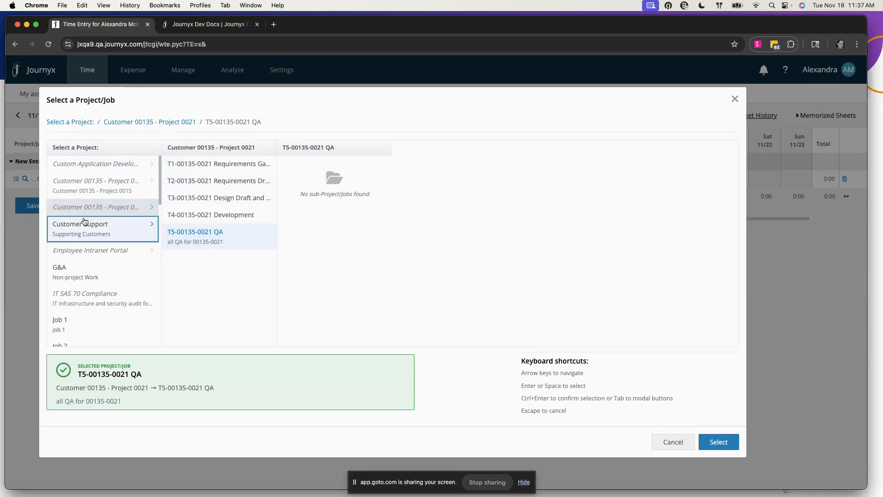
left_click(218, 237)
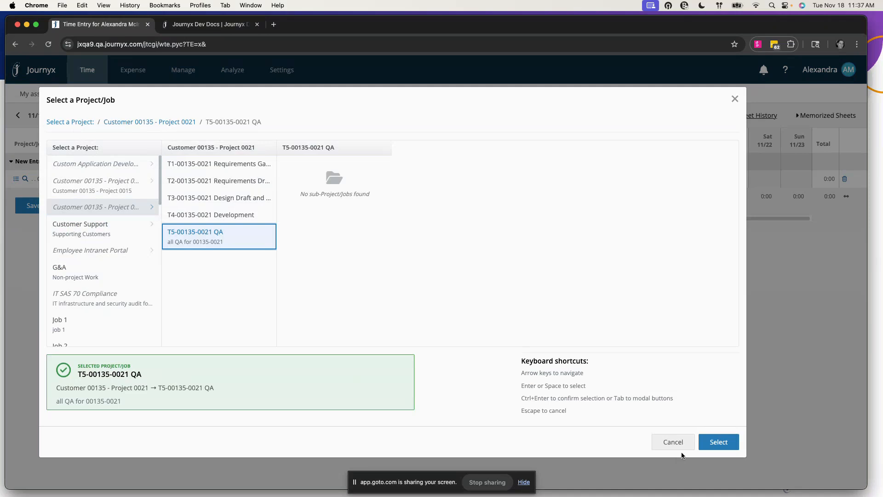
left_click(718, 442)
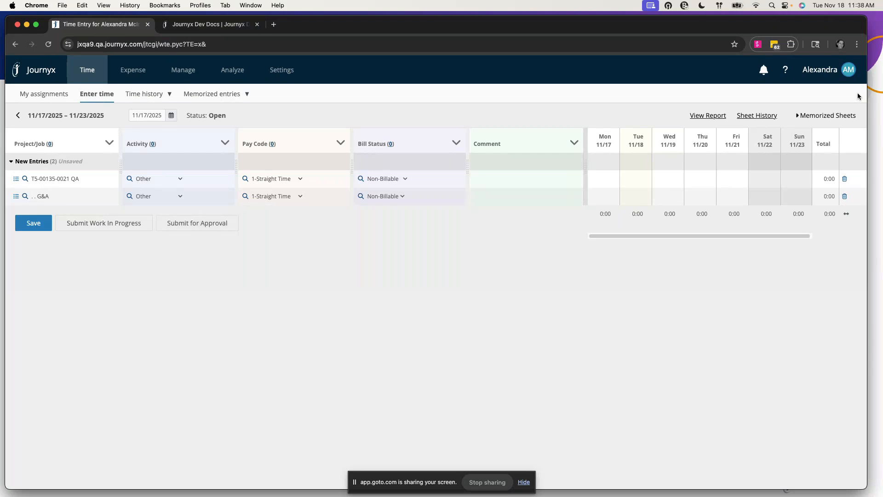
left_click(849, 72)
Sign out, discarding the unsaved timesheet entries, and switch to the docs.journyx.com tab
left_click(791, 252)
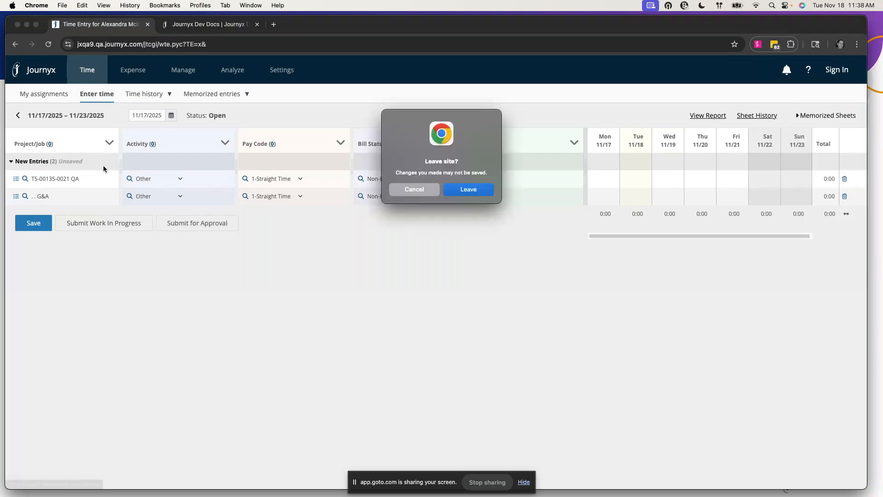
left_click(468, 192)
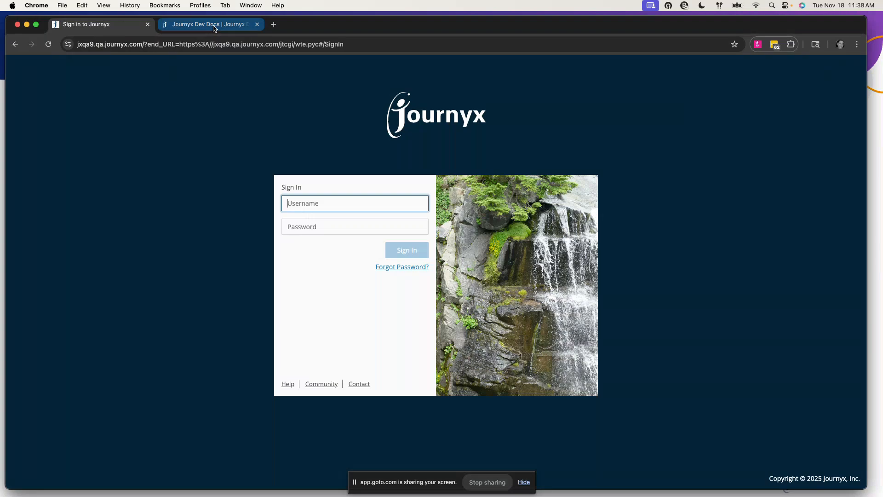
left_click(214, 25)
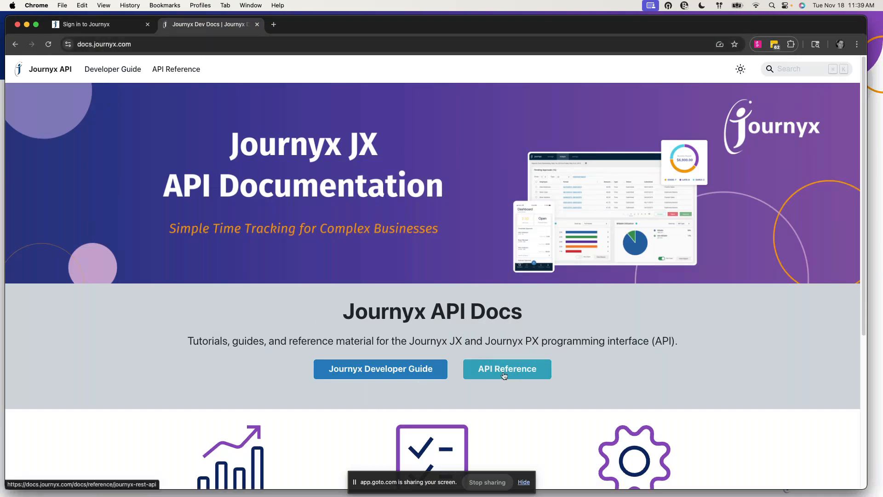
Read the Developer Guide and Journyx API tutorial, ending on the REST API reference introduction
left_click(373, 376)
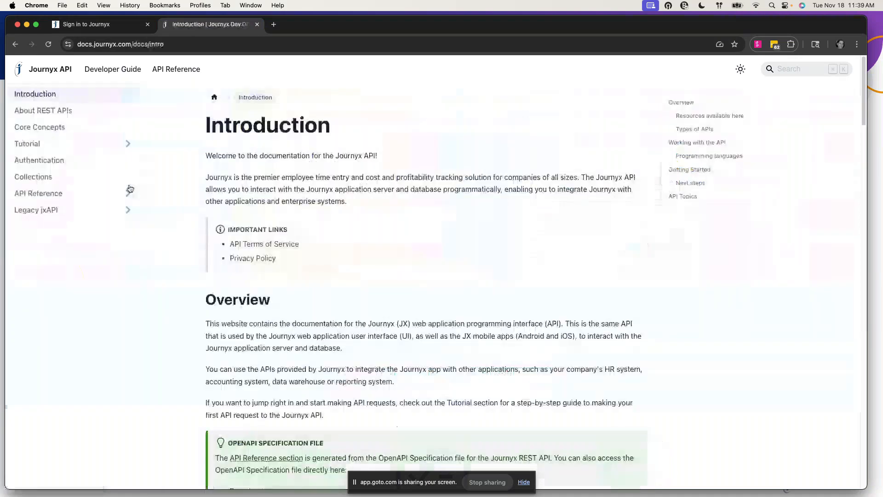
left_click(32, 144)
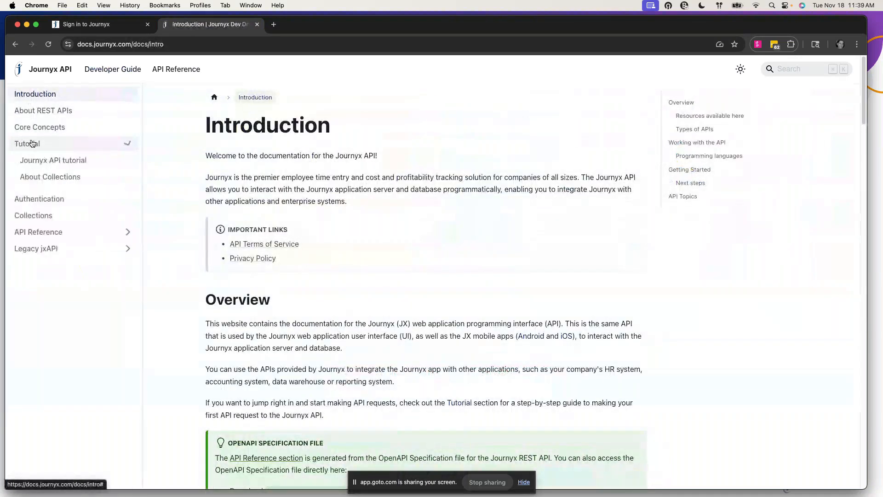
left_click(61, 165)
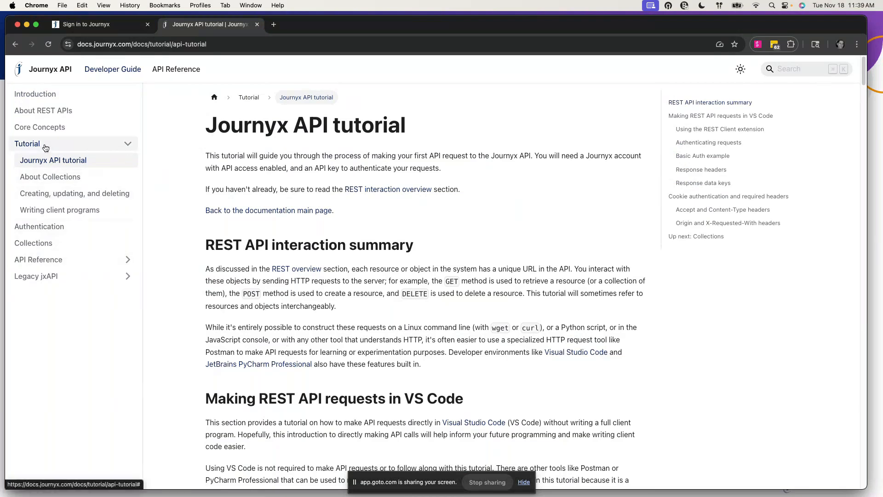
left_click(127, 144)
left_click(178, 72)
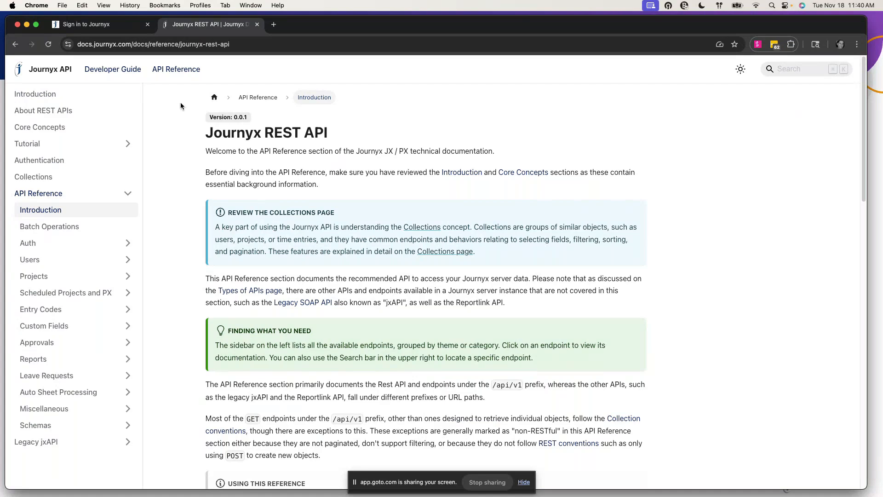
Sign back in with the administrator username and password and open the Access to data menu
left_click(108, 31)
type("admin")
key("Tab")
type("admin")
key("Return")
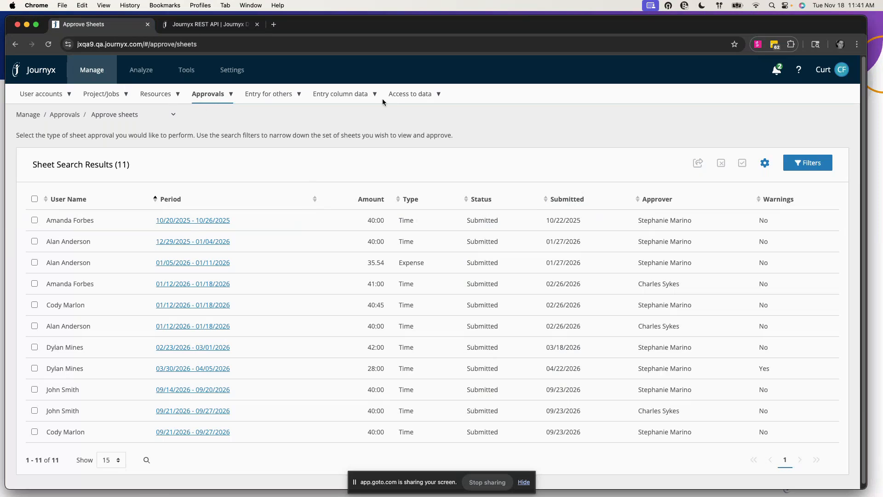
left_click(399, 93)
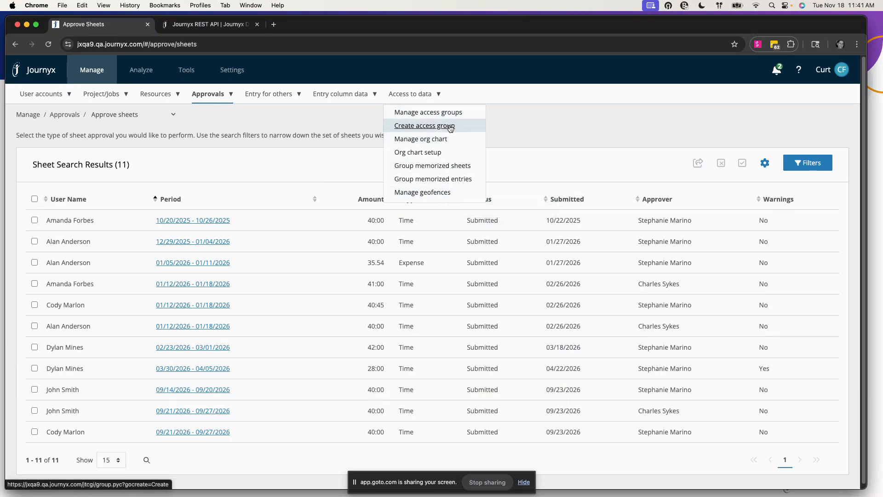
left_click(422, 192)
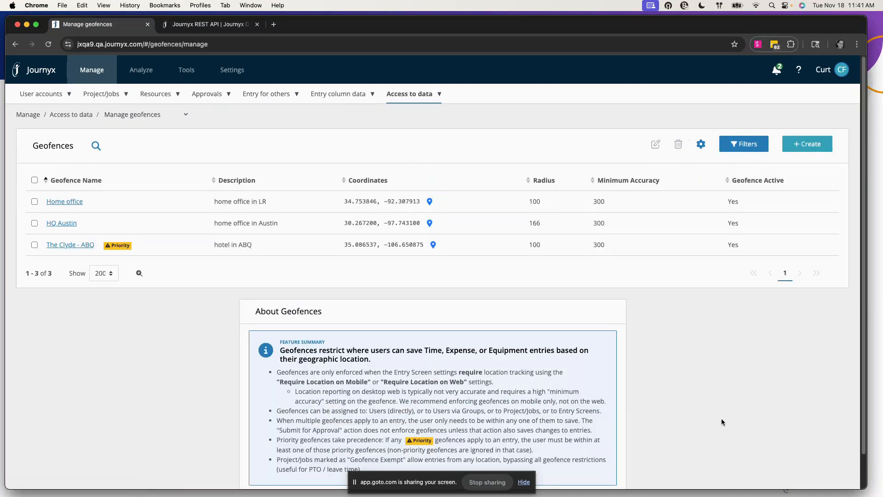
scroll(721, 409, "down", 2)
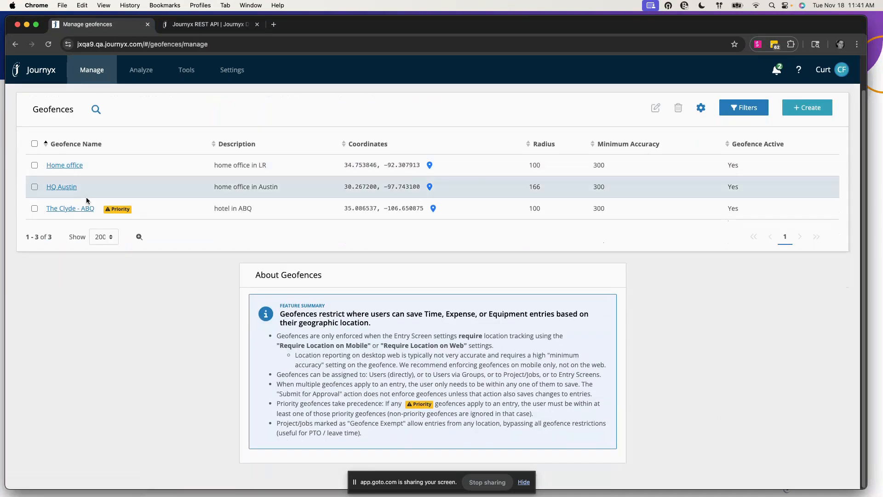
scroll(211, 214, "up", 2)
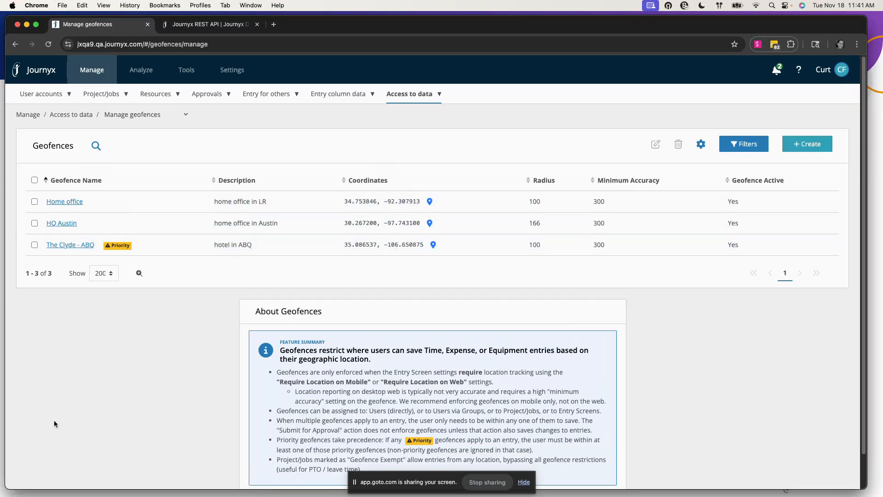
scroll(53, 420, "down", 2)
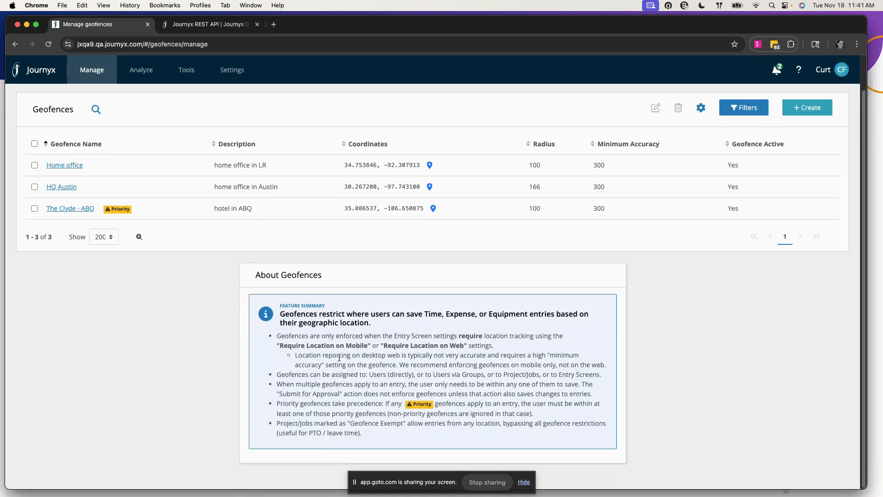
scroll(339, 358, "up", 2)
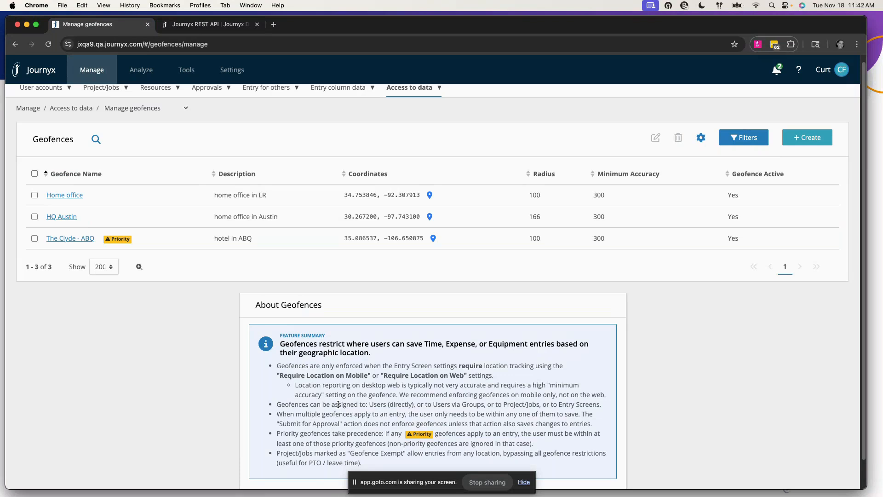
scroll(338, 404, "up", 1)
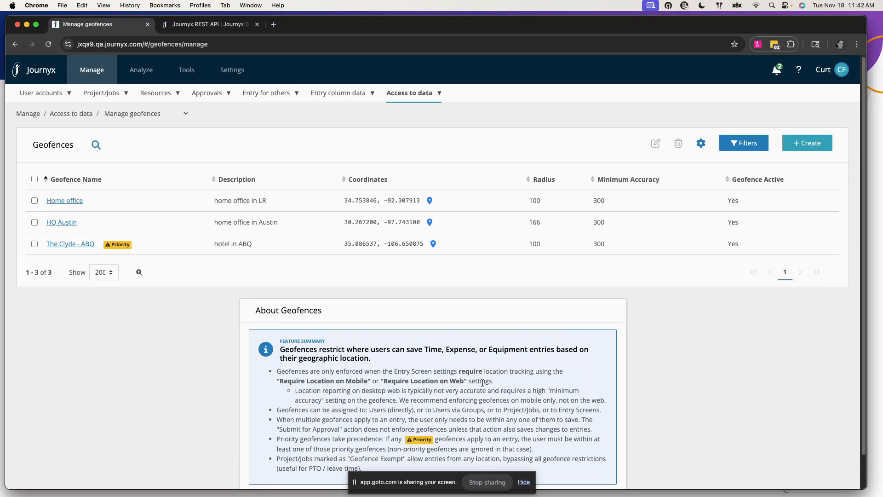
scroll(482, 383, "up", 1)
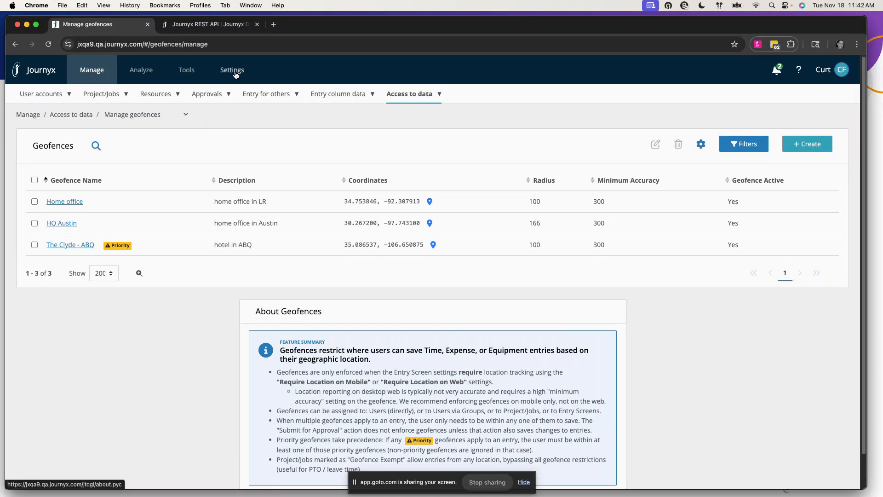
mouse_move(230, 79)
mouse_move(175, 97)
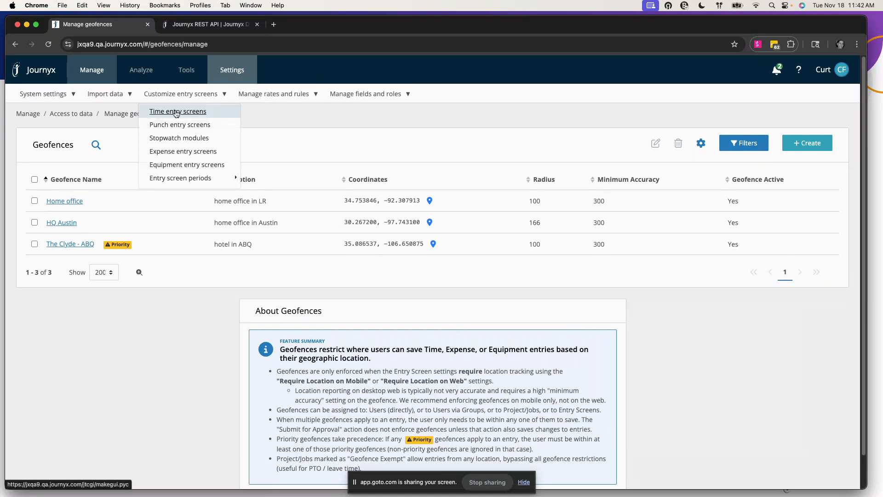
Open the Job Entry with Location Tracking time entry screen and review its location tracking checkboxes
left_click(176, 113)
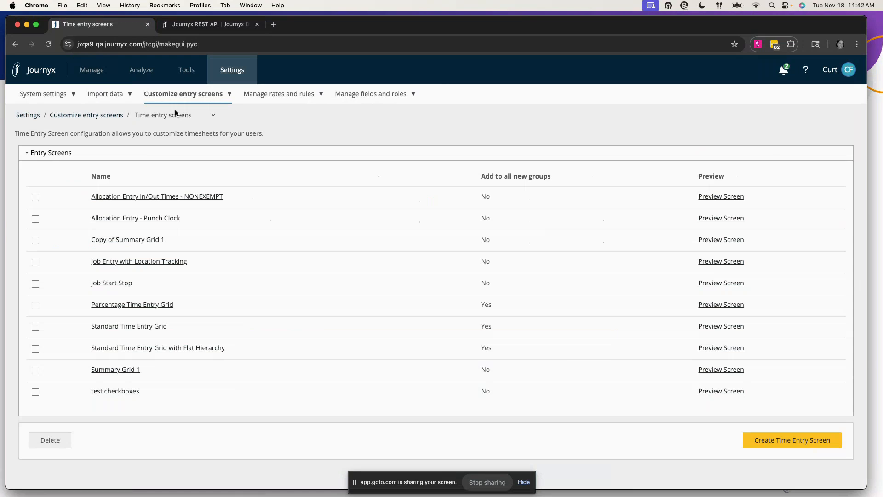
left_click(149, 262)
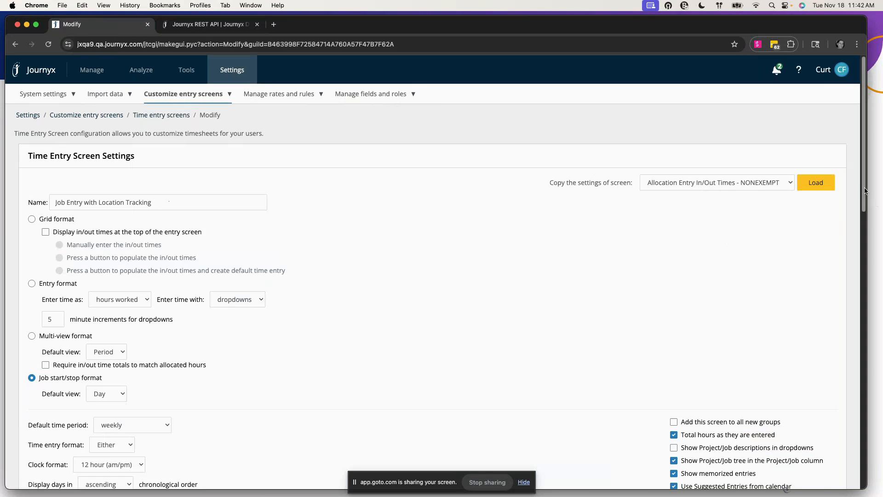
left_click_drag(864, 191, 845, 315)
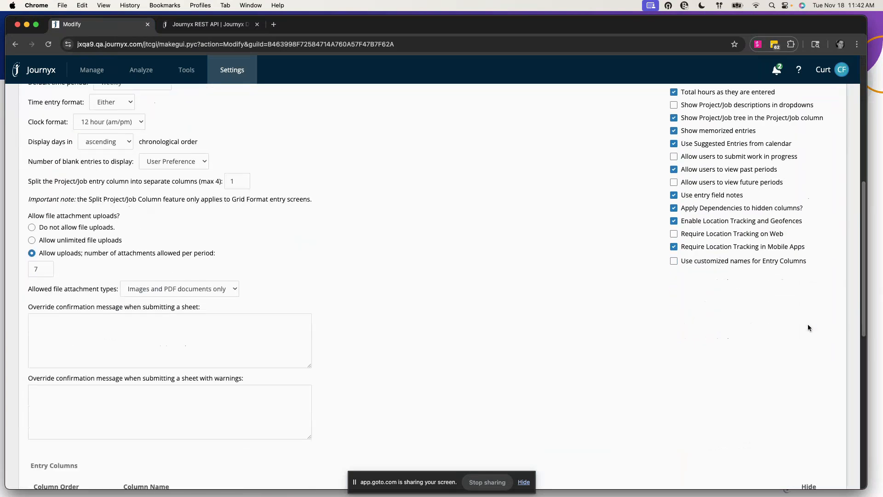
mouse_move(750, 224)
mouse_move(738, 249)
mouse_move(787, 252)
scroll(348, 278, "up", 6)
scroll(348, 280, "up", 3)
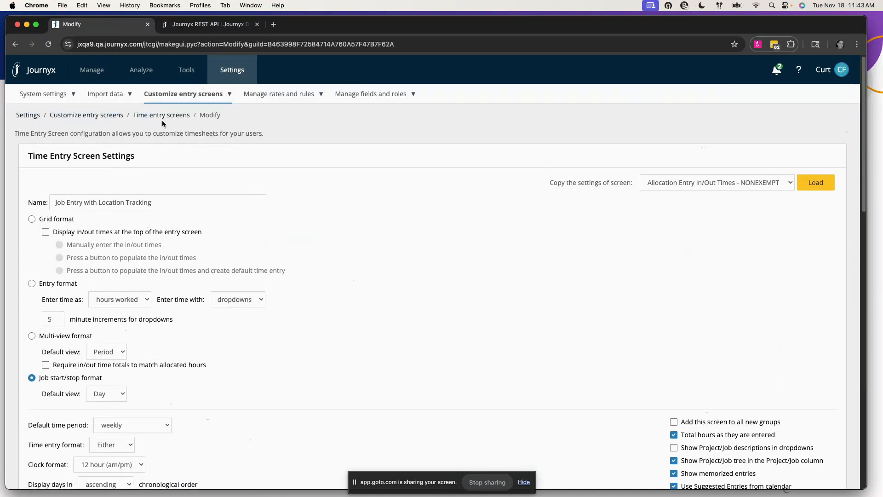
Switch to Expense entry screens and open Standard Expense Entry Grid, whose location tracking is unchecked
left_click(114, 119)
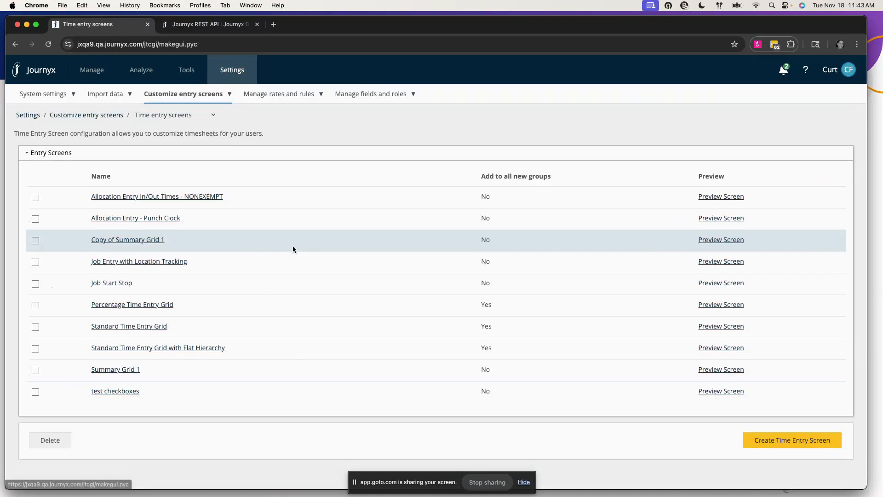
left_click(175, 115)
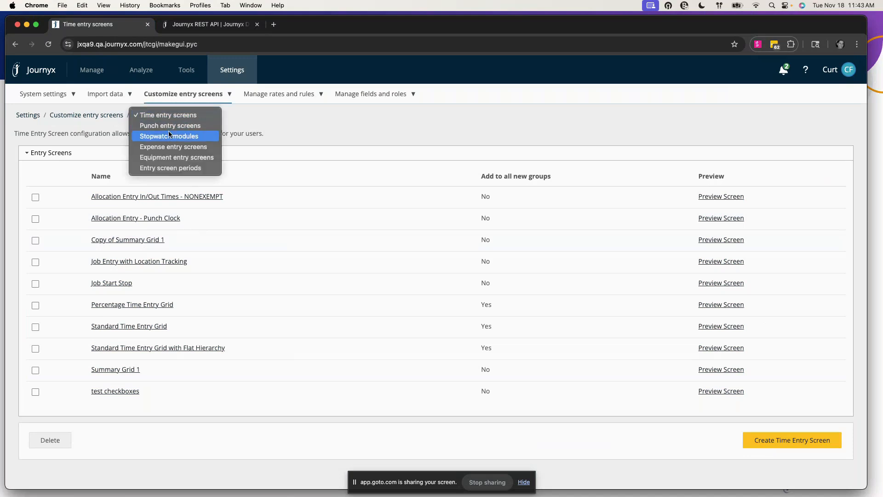
left_click(168, 150)
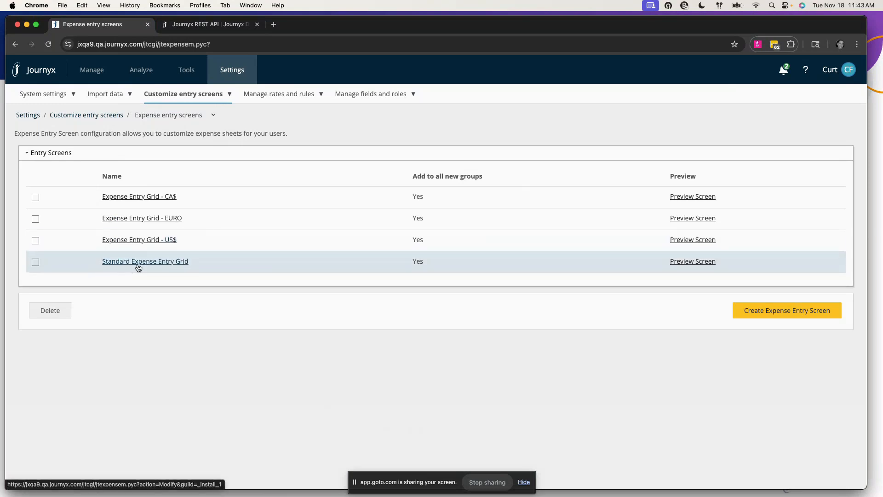
left_click(139, 262)
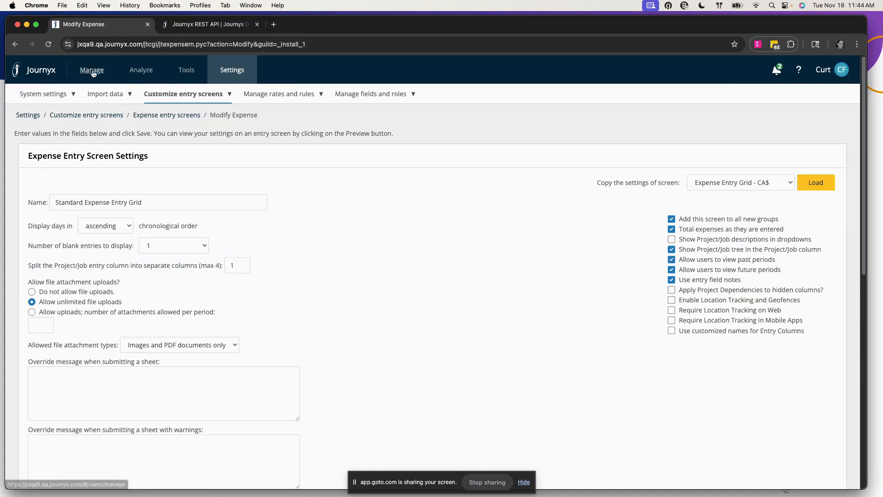
mouse_move(93, 73)
mouse_move(41, 92)
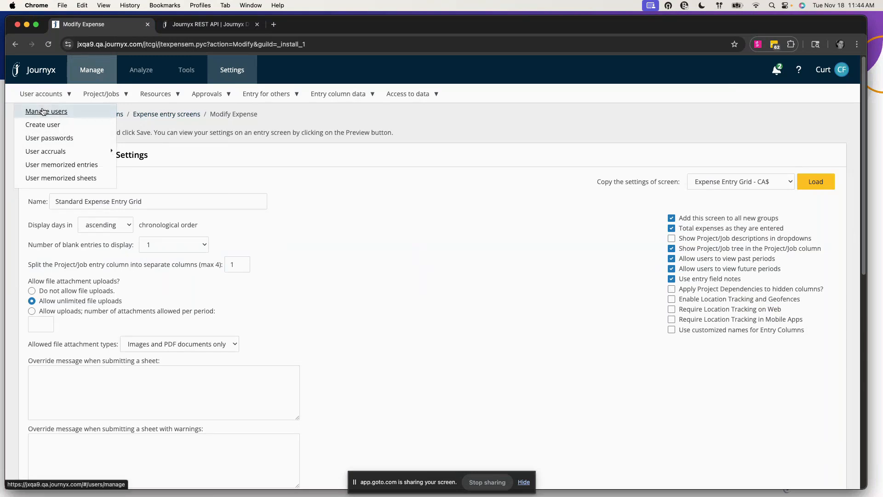
Review the 31 active users' time entry screens and approval plans on Manage users
left_click(43, 111)
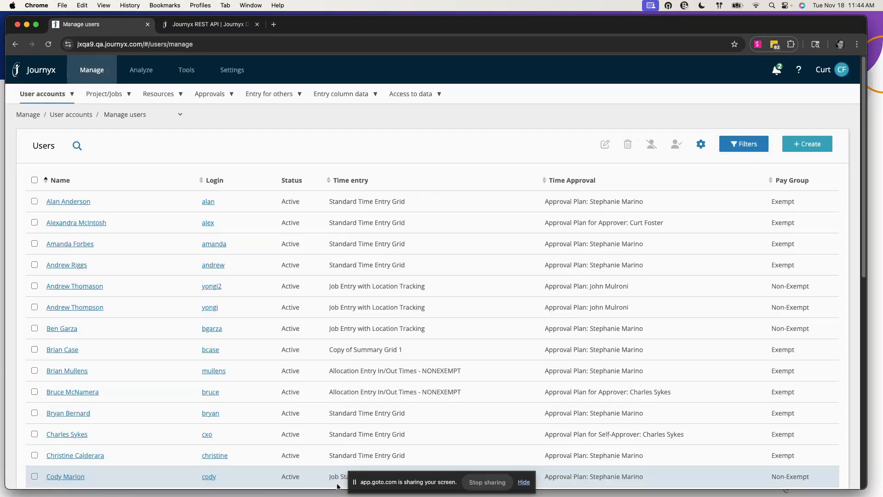
scroll(88, 347, "down", 10)
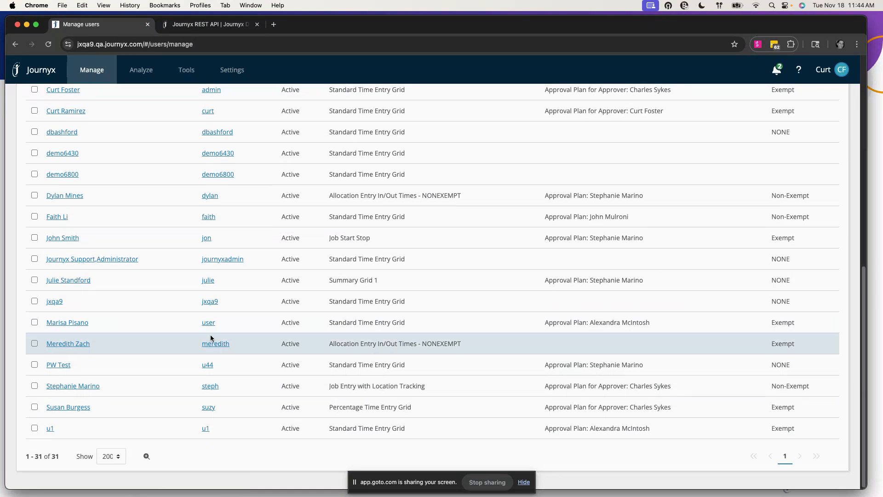
scroll(214, 345, "up", 10)
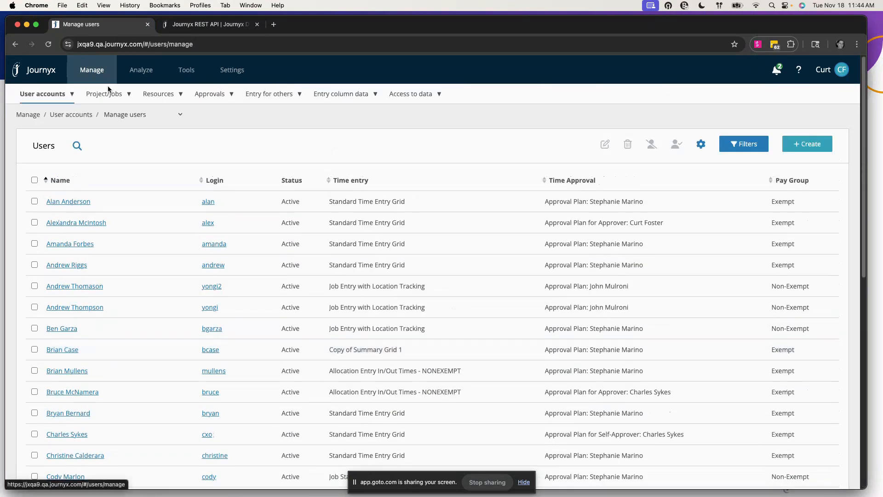
mouse_move(106, 94)
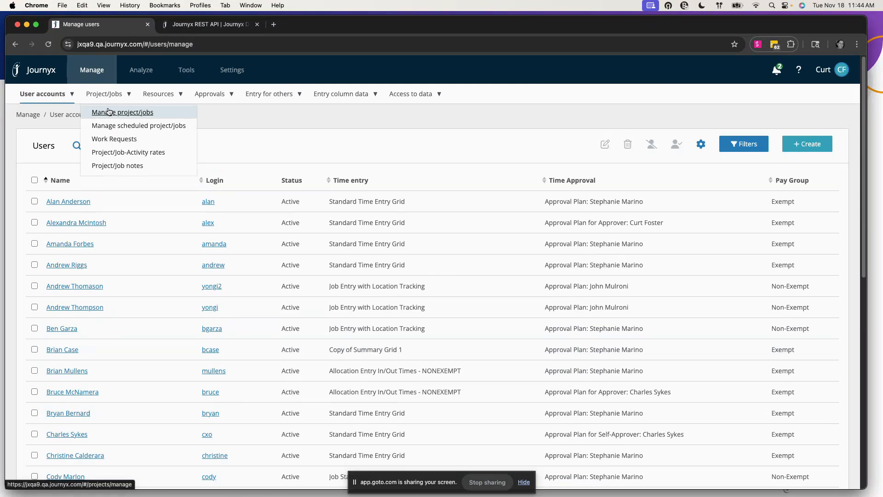
Open the Time Off (Paid Time Off) project/job, marked exempt from geofencing requirements
left_click(108, 112)
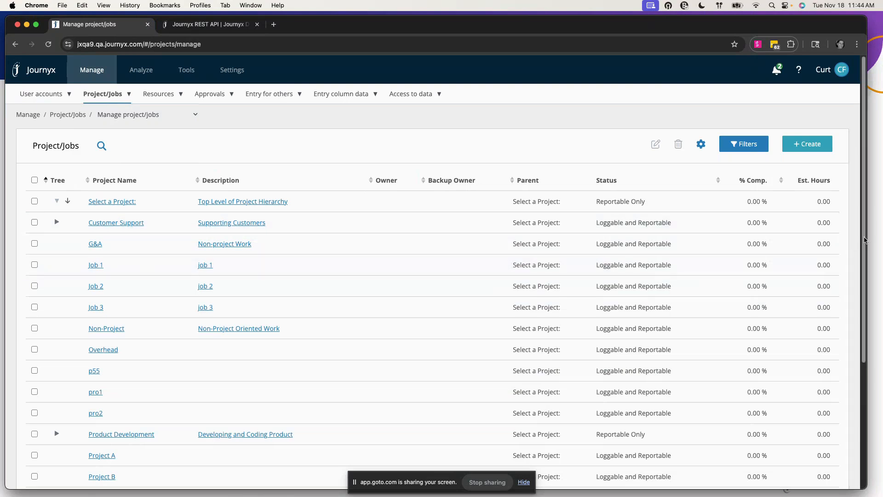
scroll(102, 424, "down", 5)
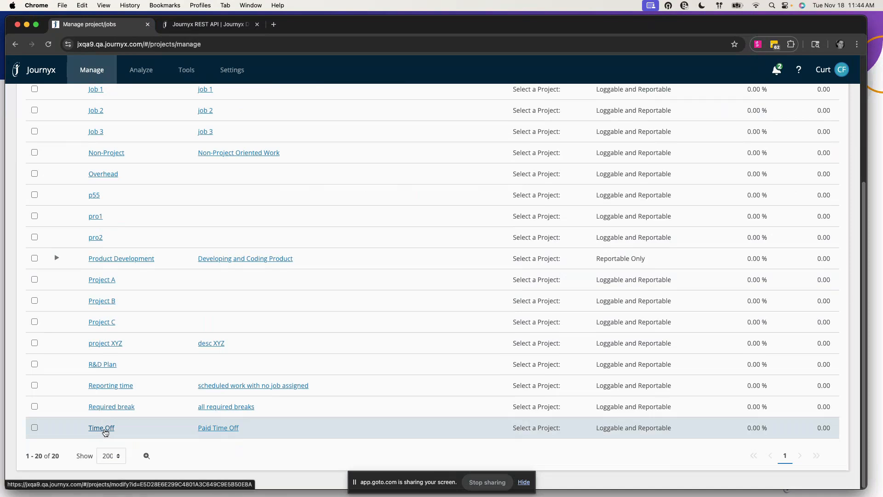
left_click(102, 428)
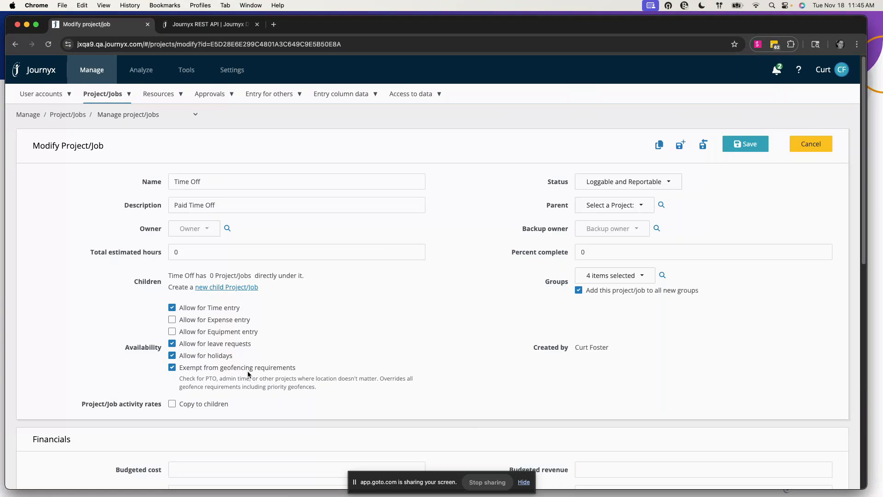
left_click(429, 94)
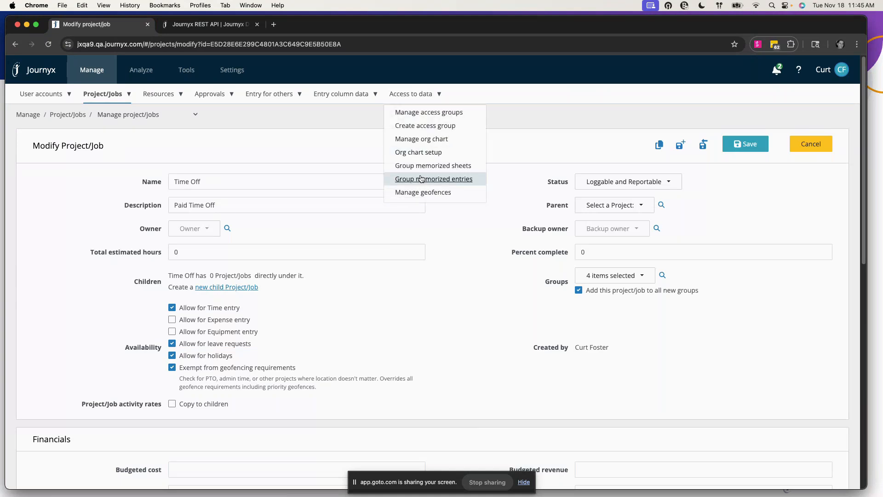
Review the three active geofences and About Geofences summary, then start a new geofence
left_click(422, 193)
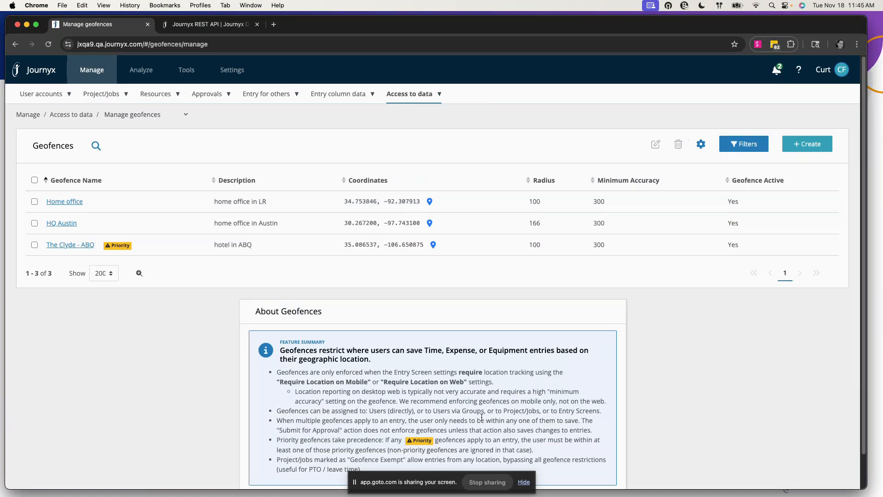
scroll(481, 418, "down", 2)
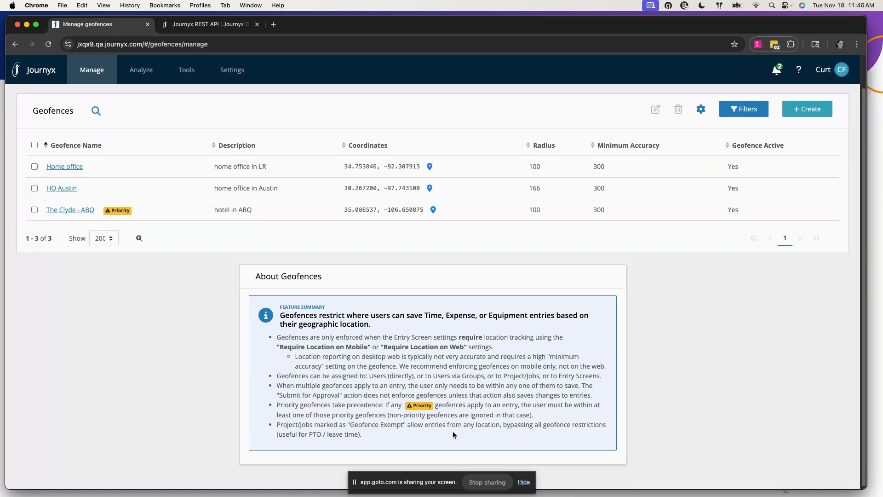
scroll(452, 431, "up", 2)
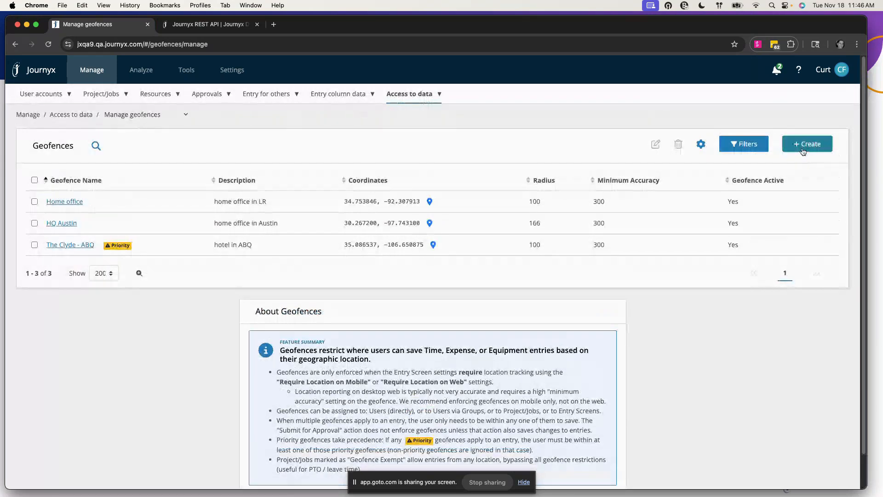
left_click(808, 144)
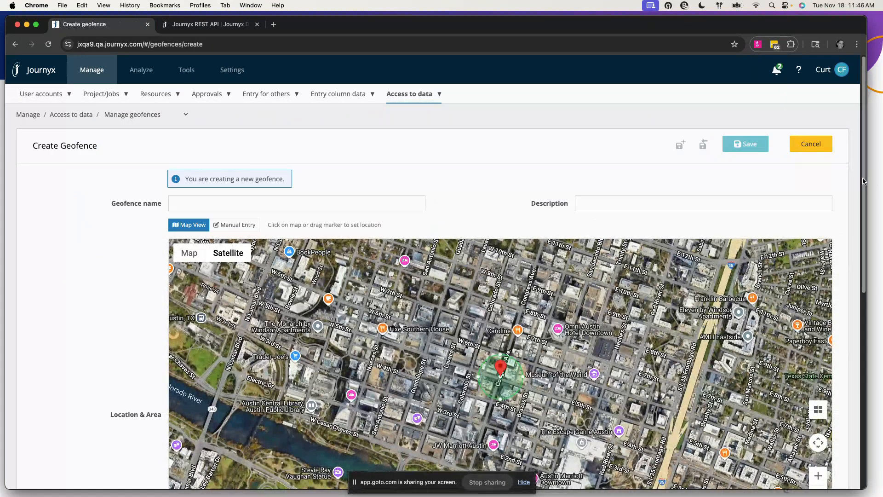
Drag the new geofence circle's edge to widen its radius from 100 to 209 meters
left_click_drag(865, 181, 867, 247)
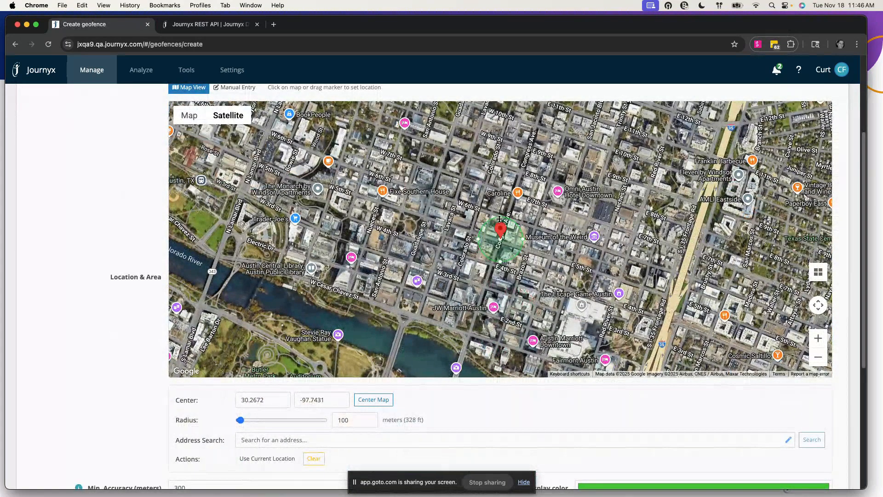
left_click_drag(500, 213, 500, 191)
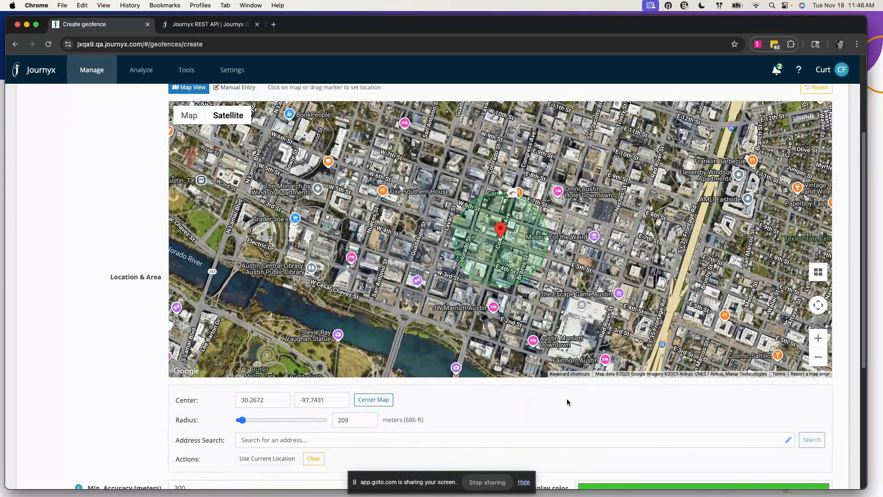
scroll(570, 395, "down", 3)
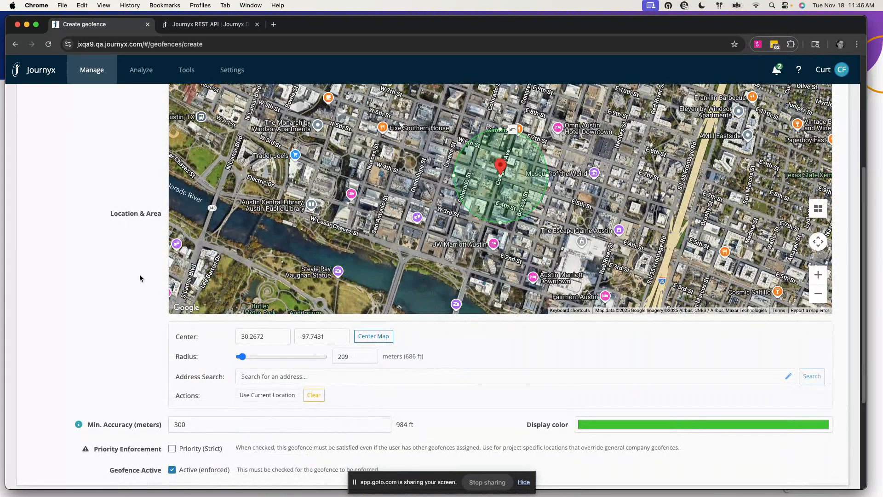
scroll(87, 278, "down", 3)
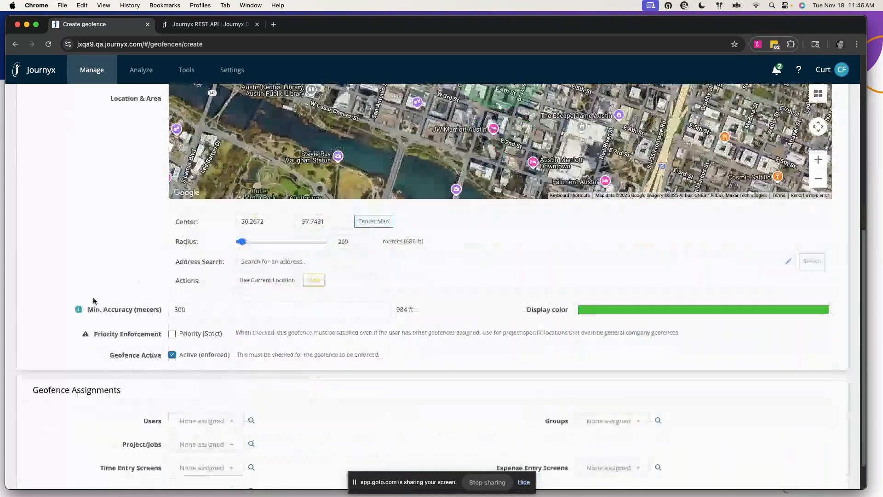
left_click(252, 255)
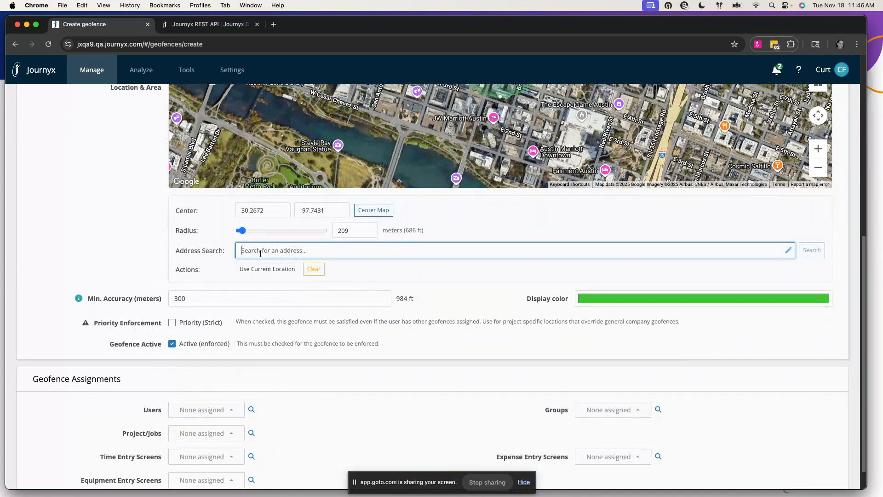
Search 'flatiron' and center the geofence on Flatiron District, Manhattan
type("flat")
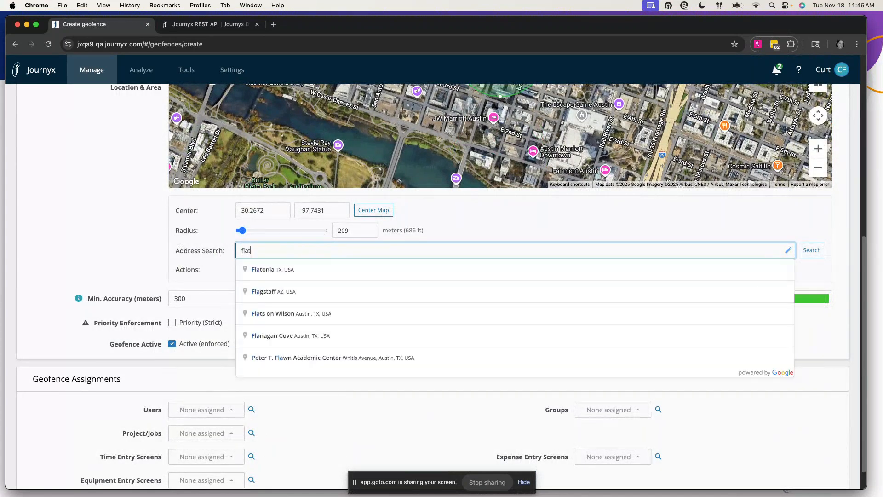
type("iron")
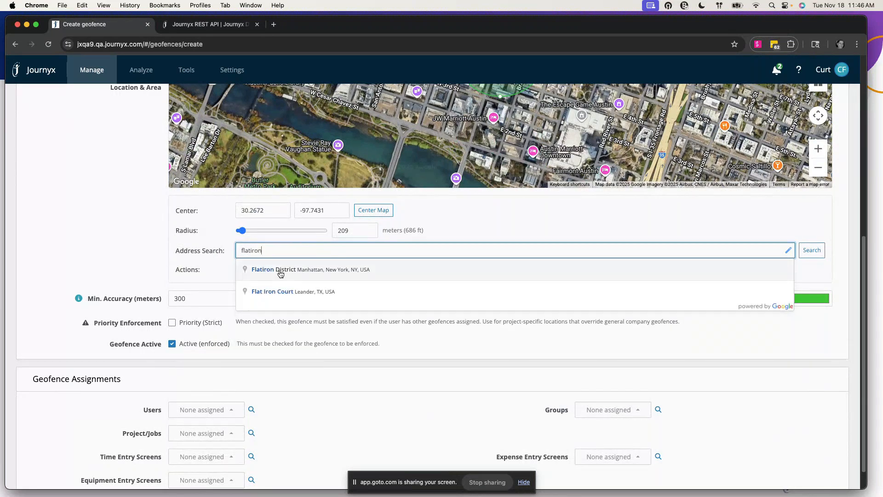
left_click(276, 270)
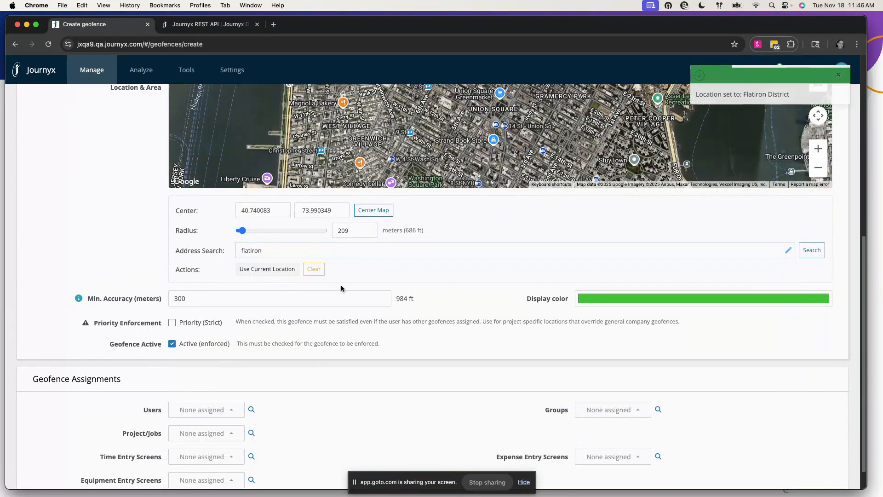
scroll(341, 289, "up", 5)
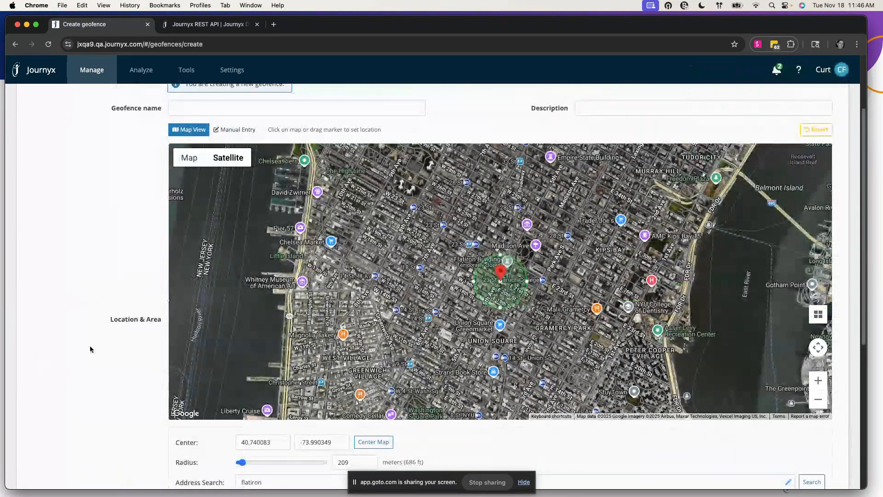
scroll(118, 335, "down", 5)
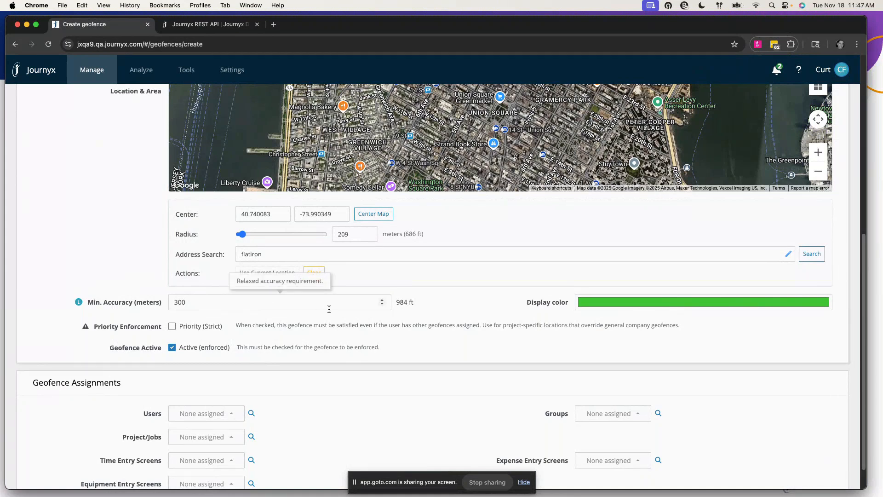
scroll(400, 324, "up", 1)
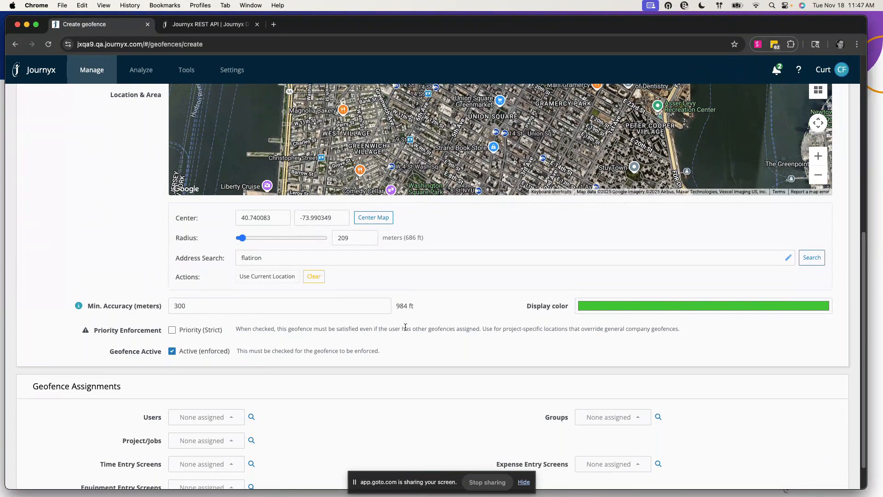
scroll(454, 368, "up", 1)
scroll(453, 366, "up", 5)
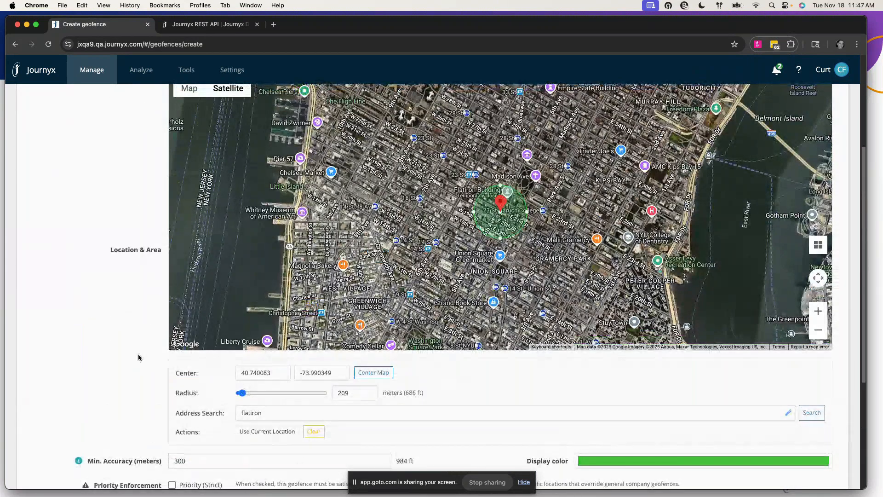
scroll(138, 357, "down", 5)
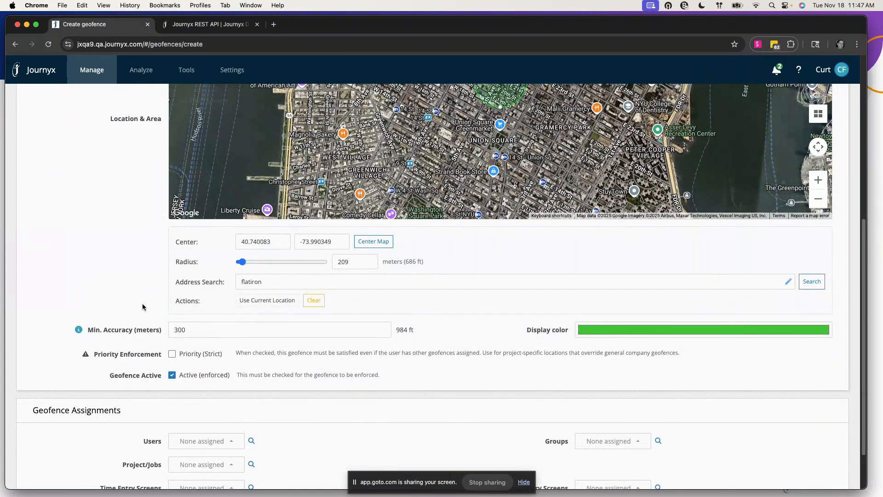
scroll(147, 306, "down", 1)
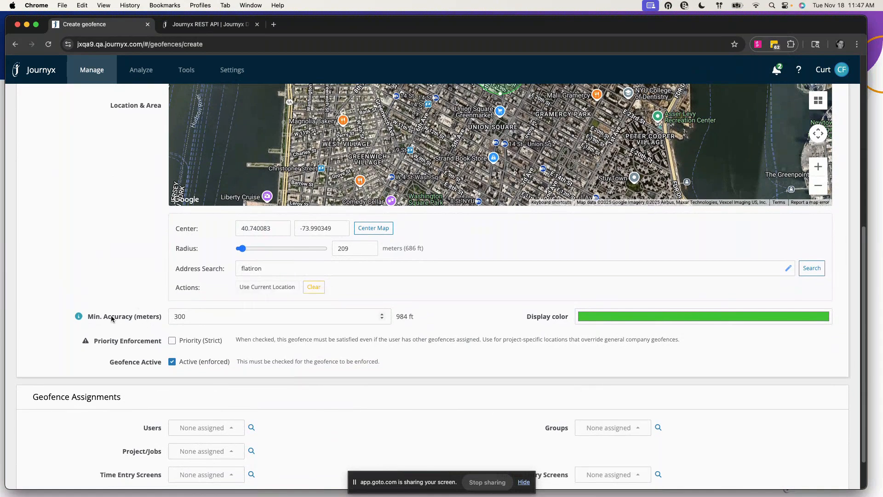
scroll(112, 318, "down", 1)
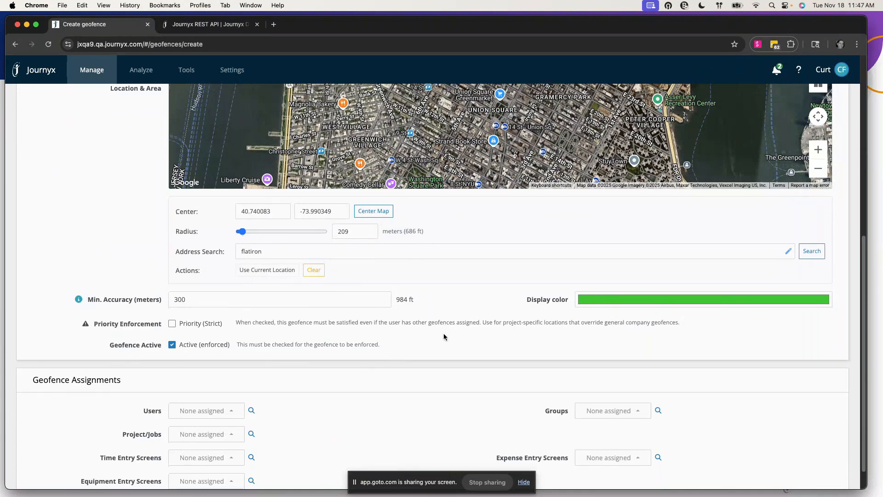
scroll(443, 334, "down", 2)
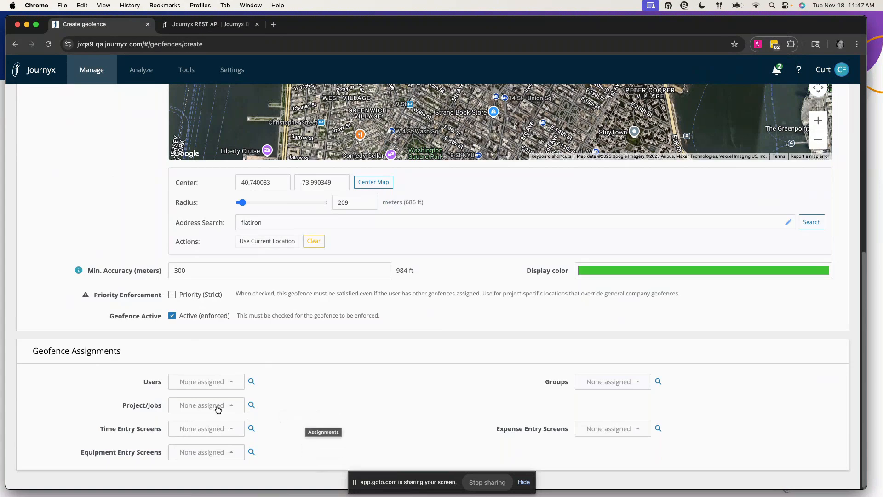
left_click(212, 383)
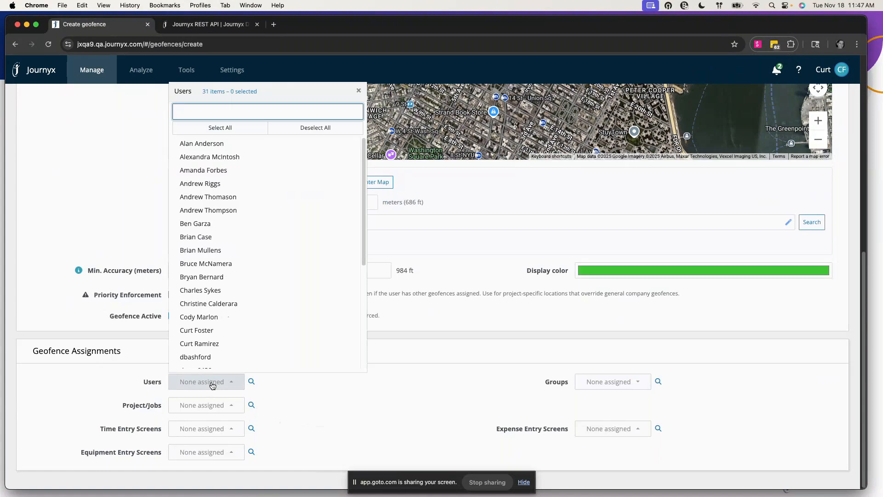
left_click(212, 384)
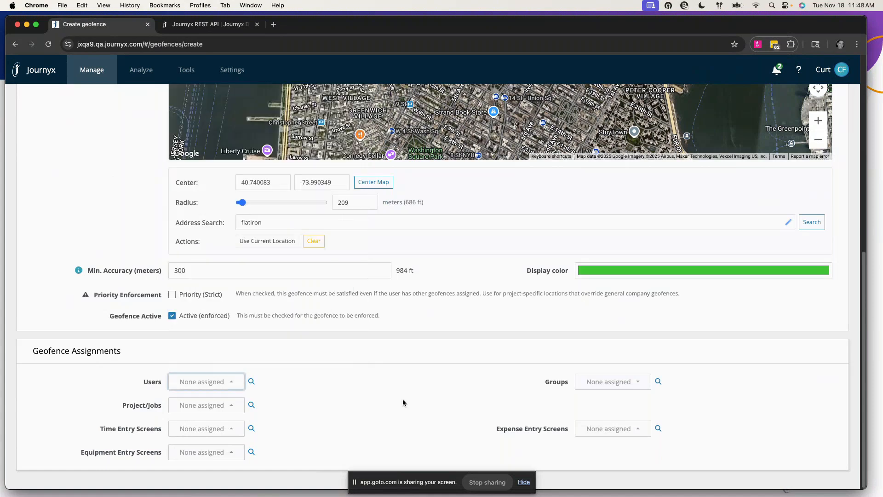
left_click(619, 390)
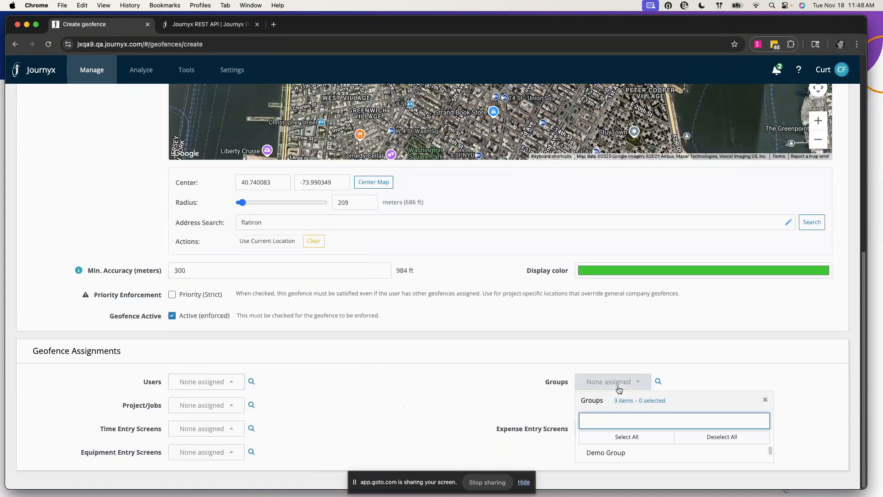
mouse_move(770, 448)
left_mouse_down()
mouse_move(770, 460)
mouse_move(768, 442)
left_mouse_up()
left_click(441, 381)
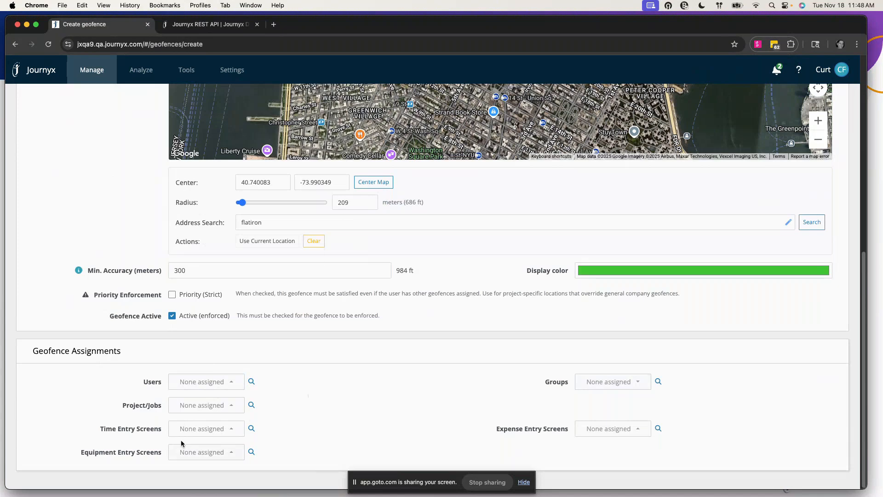
left_click(201, 433)
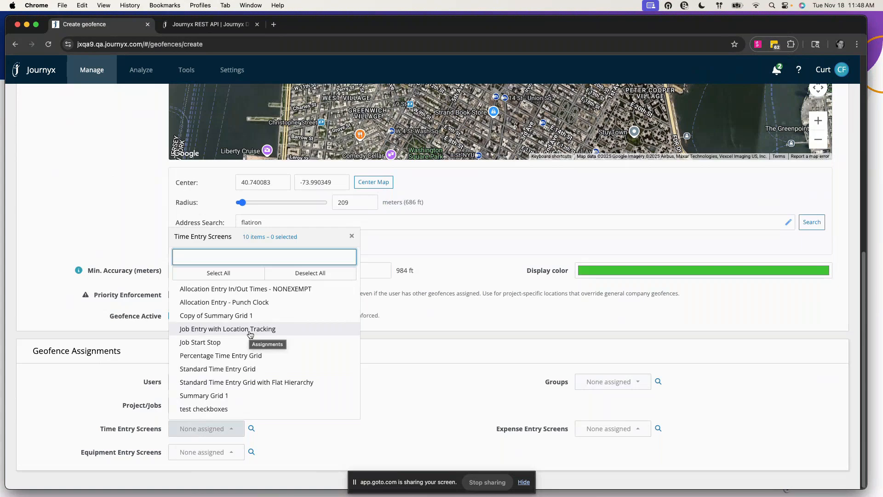
left_click(459, 428)
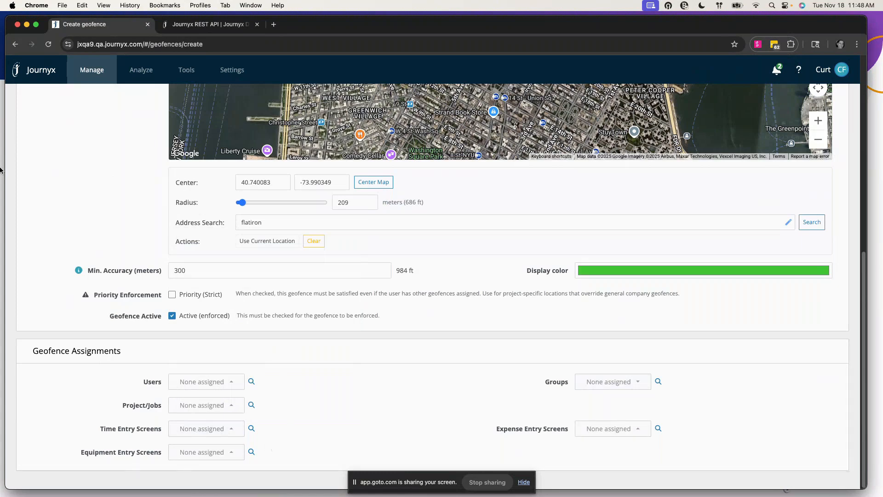
left_click(206, 406)
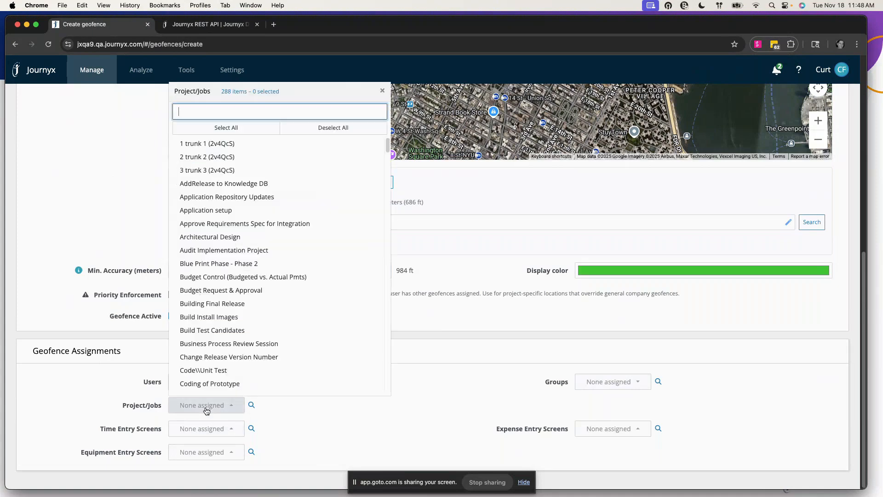
left_click(207, 406)
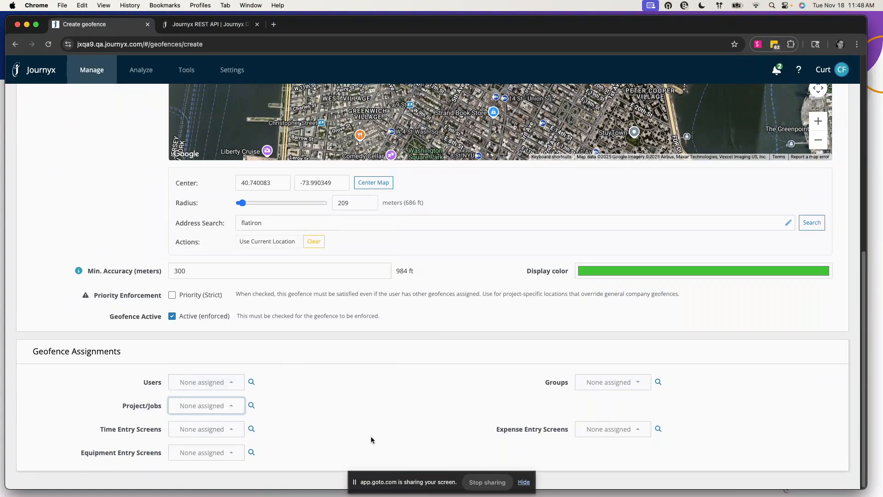
Cancel the unsaved Create Geofence form to return to Manage geofences
scroll(371, 440, "up", 10)
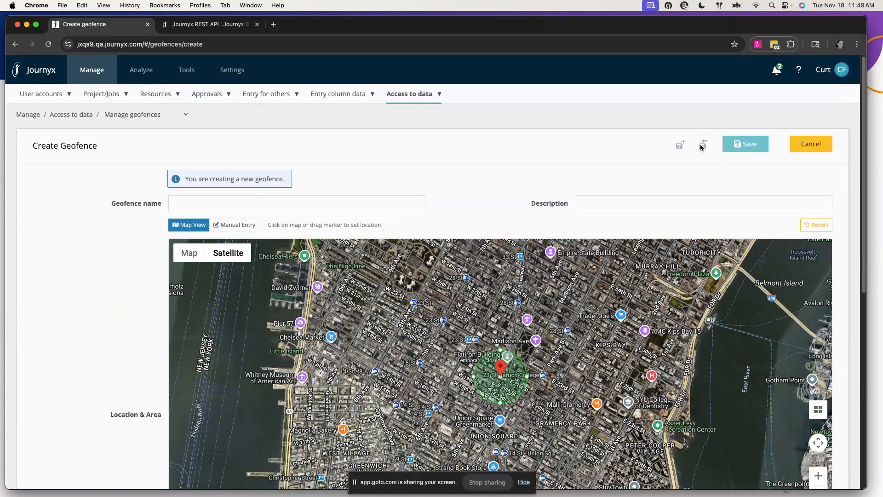
left_click(366, 202)
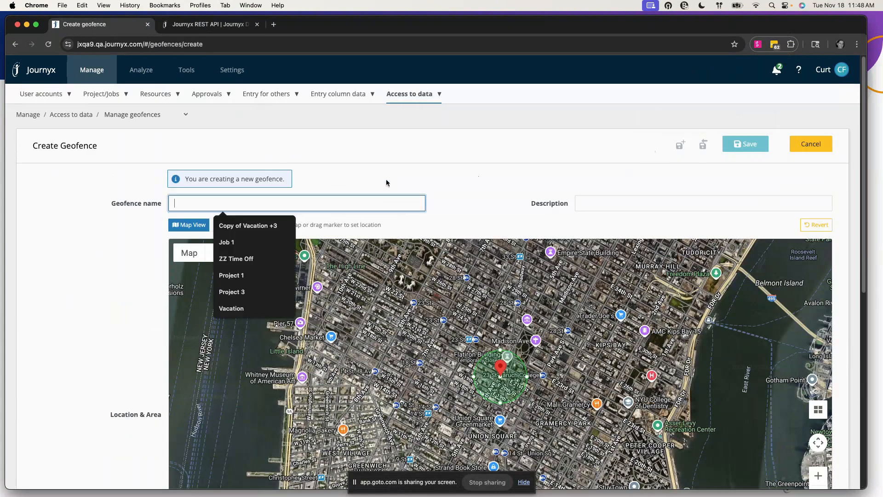
left_click(391, 178)
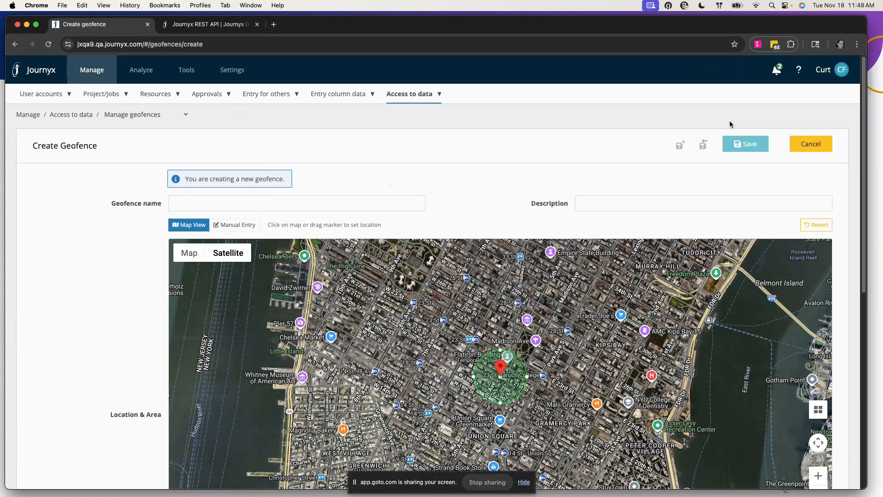
left_click(811, 144)
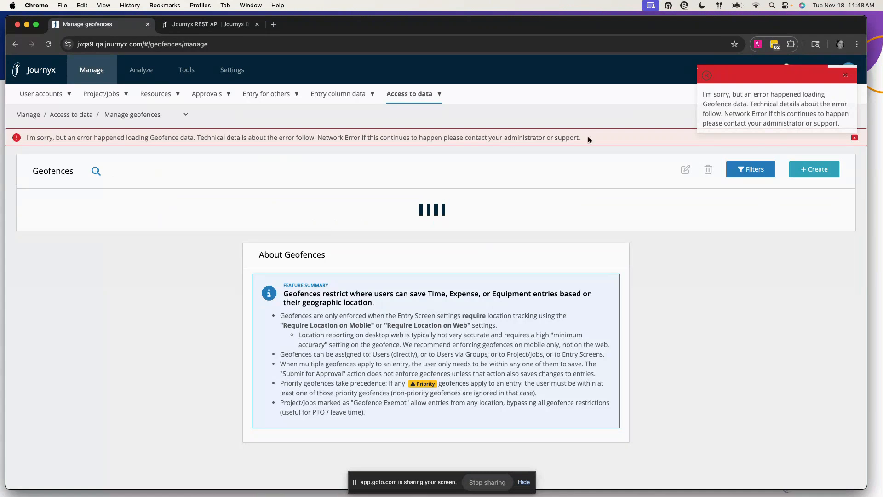
Dismiss the error, reopen Manage geofences via Access to data, and open Home office
left_click(845, 75)
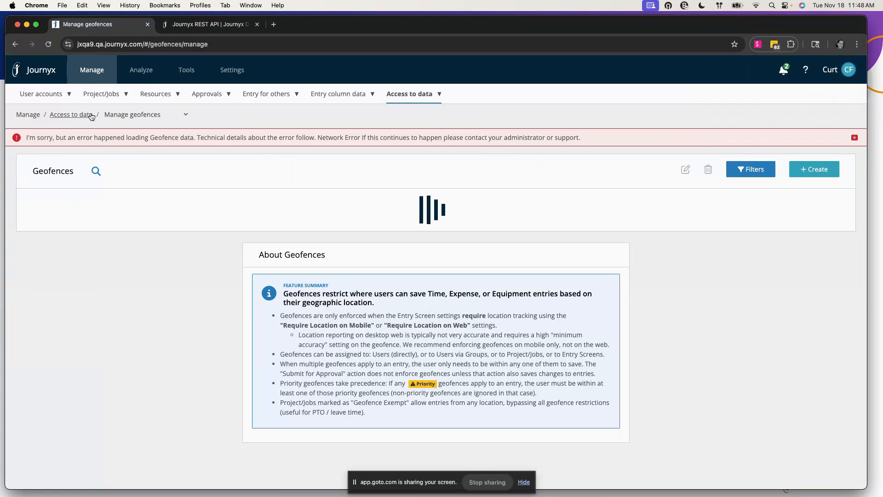
left_click(81, 115)
left_click(429, 94)
left_click(420, 192)
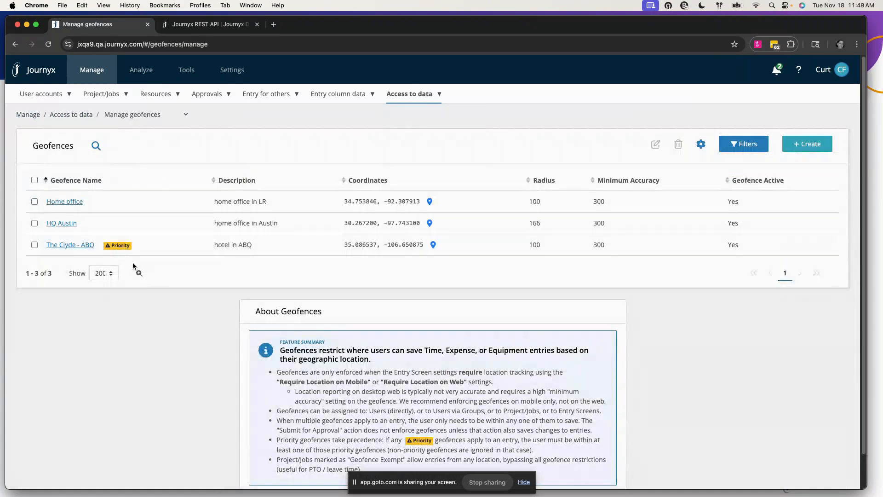
left_click(82, 201)
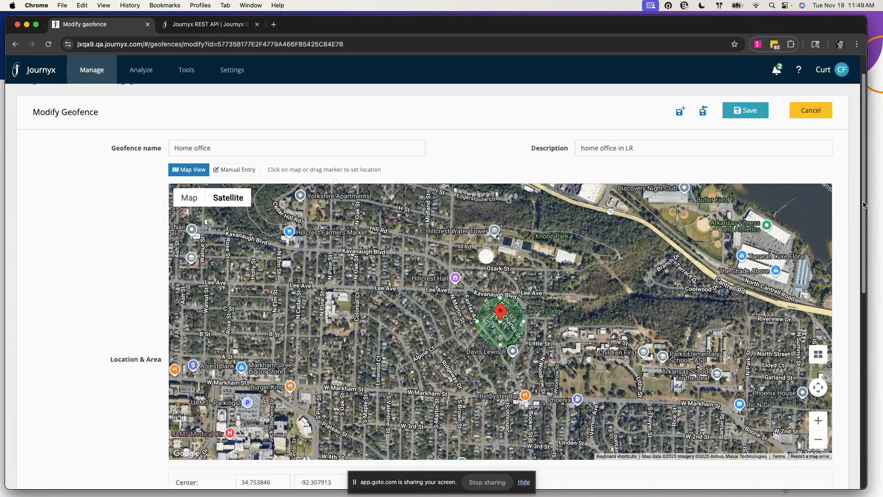
left_click_drag(864, 205, 869, 391)
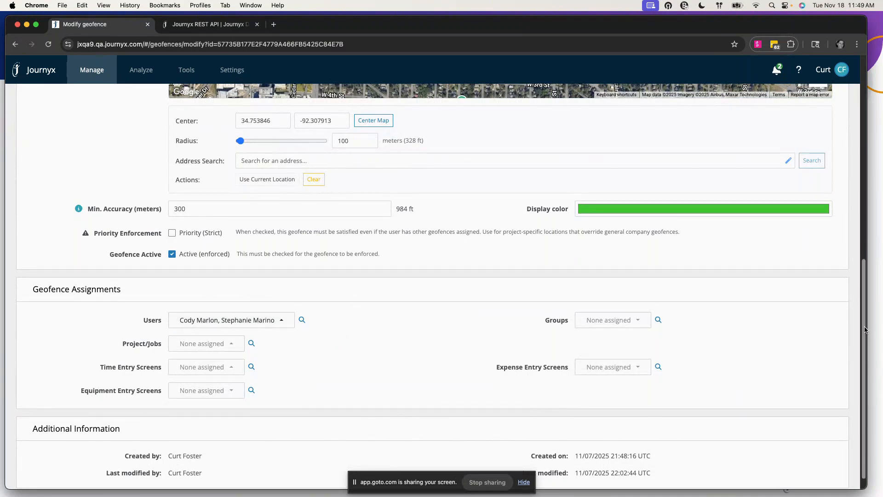
left_click_drag(864, 330, 867, 181)
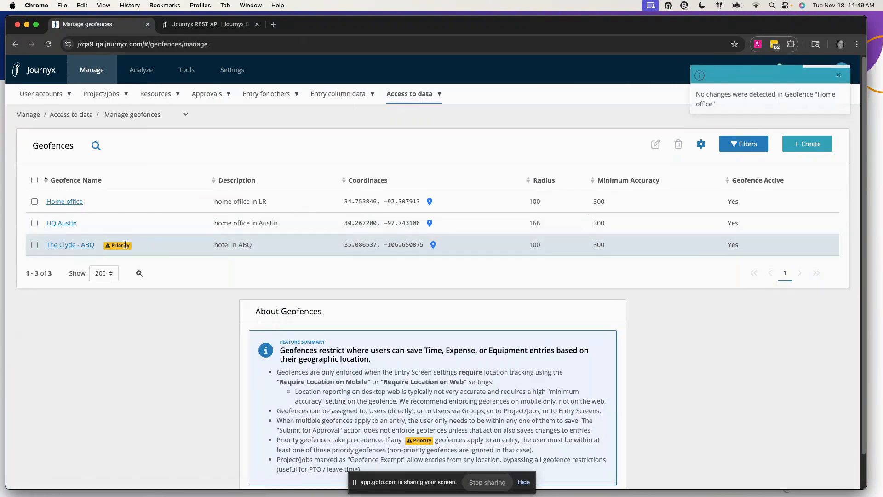
Review The Clyde - ABQ geofence's location and assignments, then cancel without saving
left_click(70, 244)
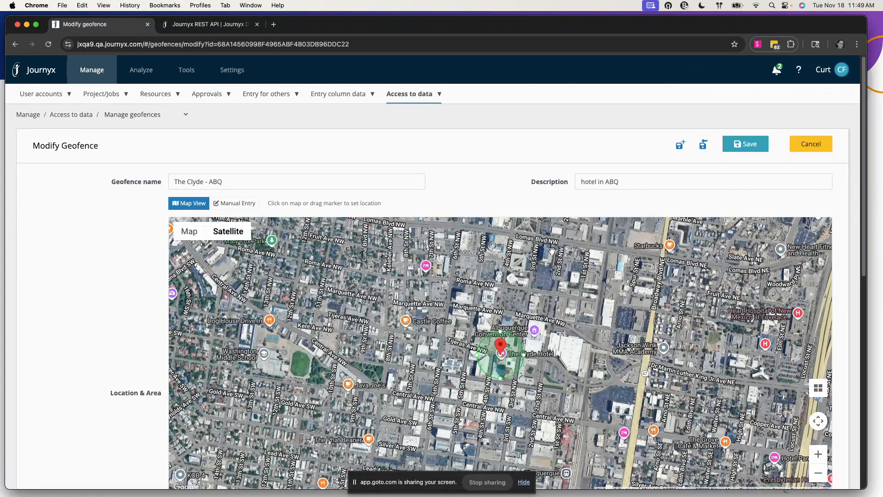
scroll(552, 250, "down", 10)
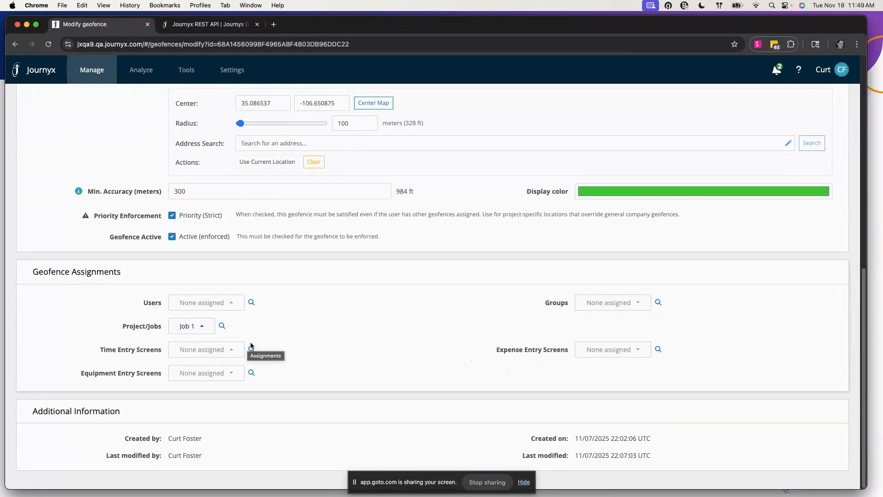
scroll(250, 345, "up", 10)
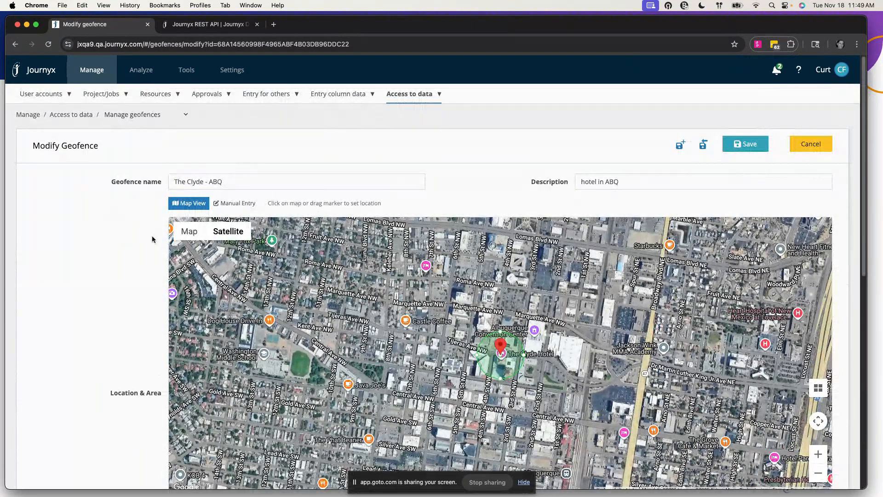
mouse_move(229, 235)
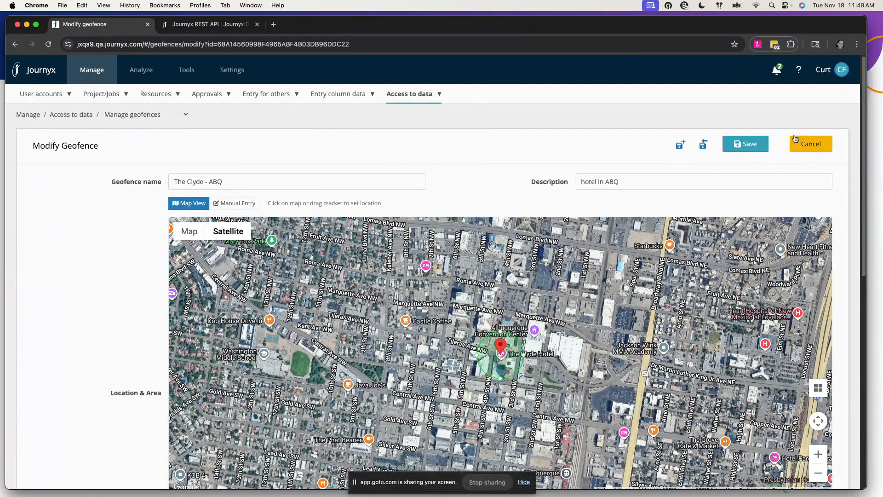
left_click(713, 148)
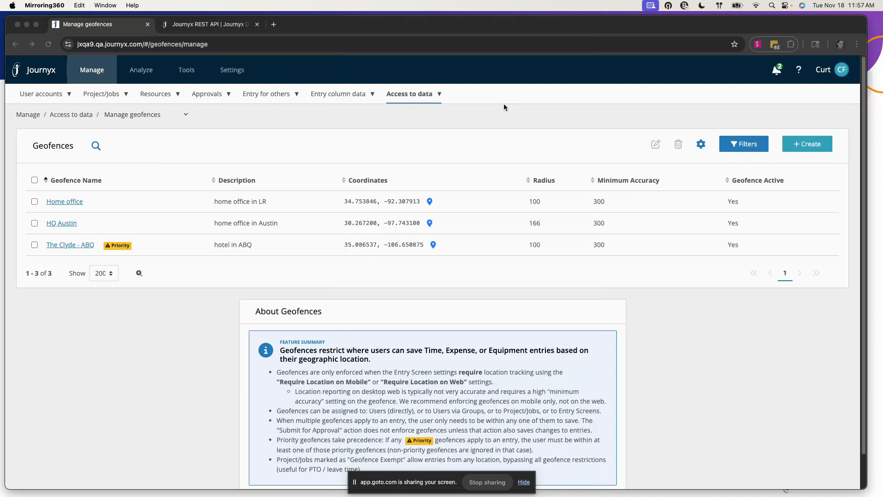
Refocus the browser showing the three-entry Manage geofences list
left_click(185, 387)
mouse_move(230, 75)
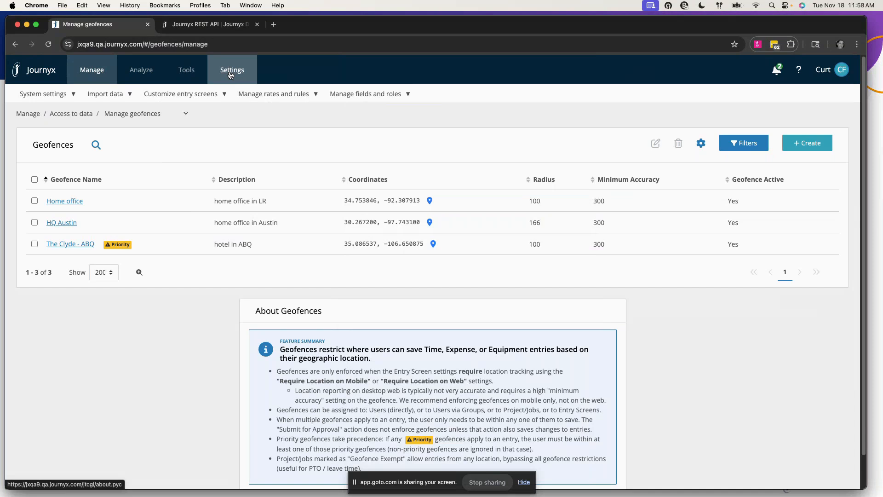
Open Security settings and scroll through Password Settings and Login Behavior, then back up
mouse_move(46, 91)
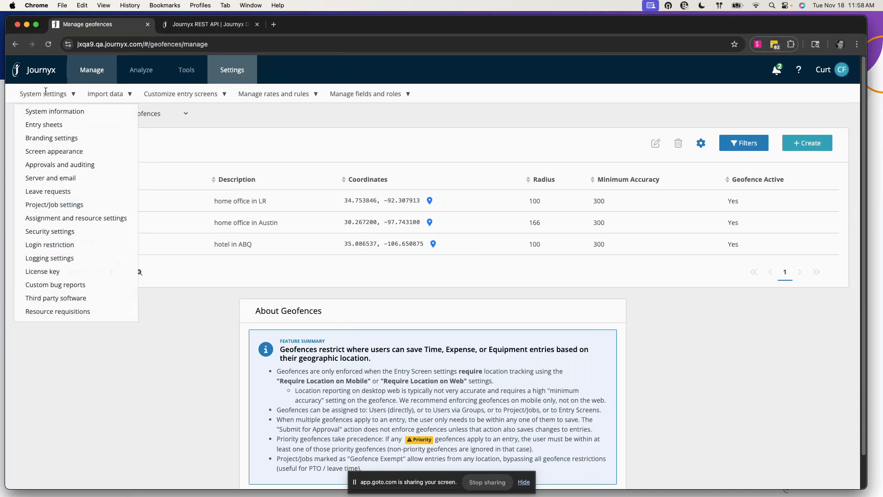
left_click(65, 232)
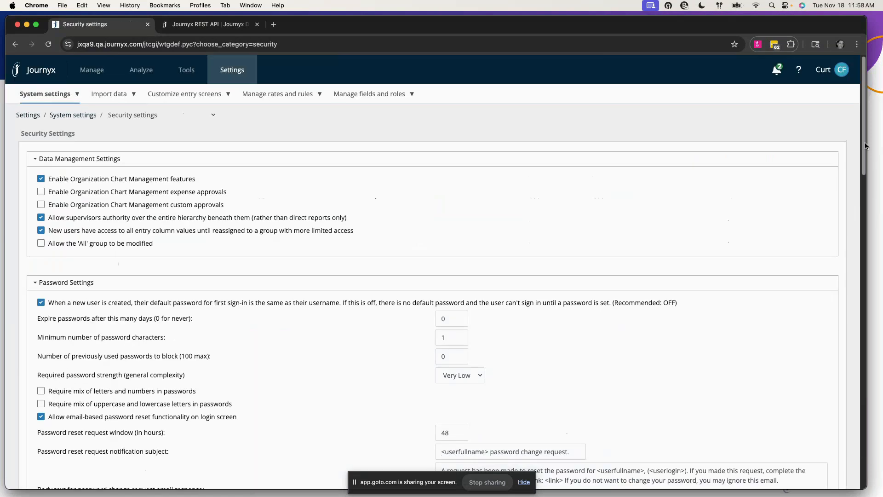
left_click_drag(865, 146, 874, 324)
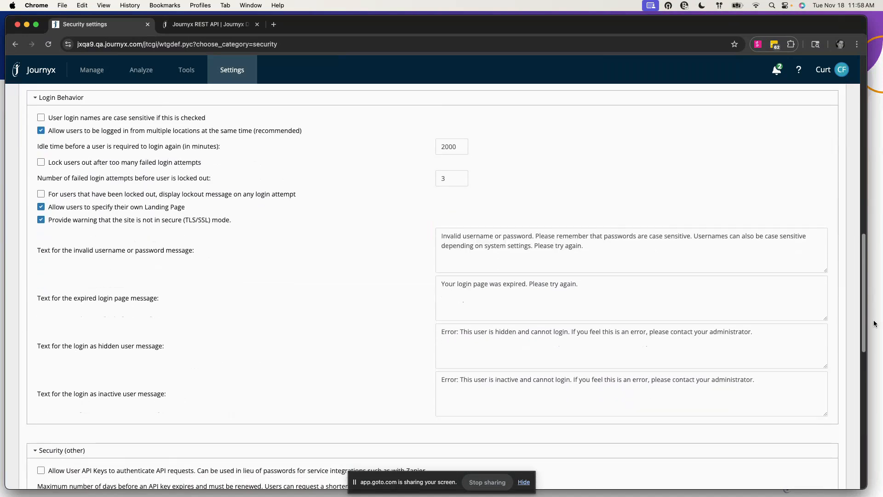
mouse_move(874, 324)
left_mouse_down()
mouse_move(881, 451)
mouse_move(882, 309)
left_mouse_up()
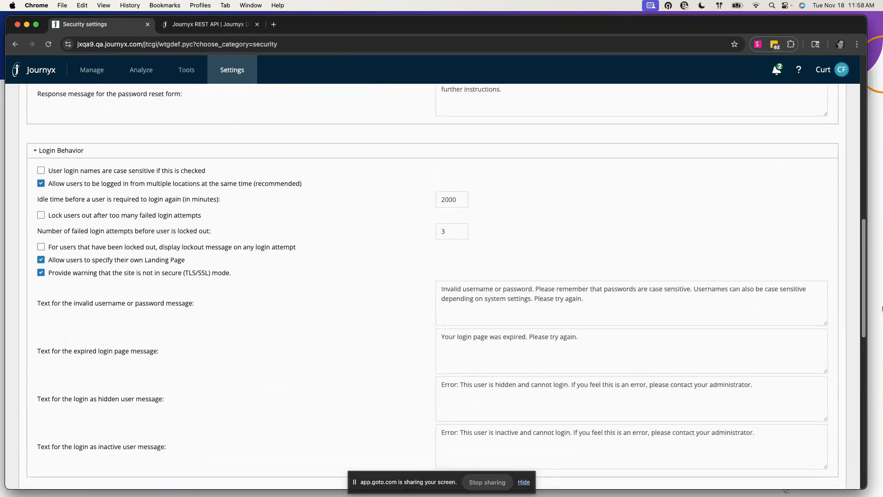
left_click_drag(882, 307, 882, 146)
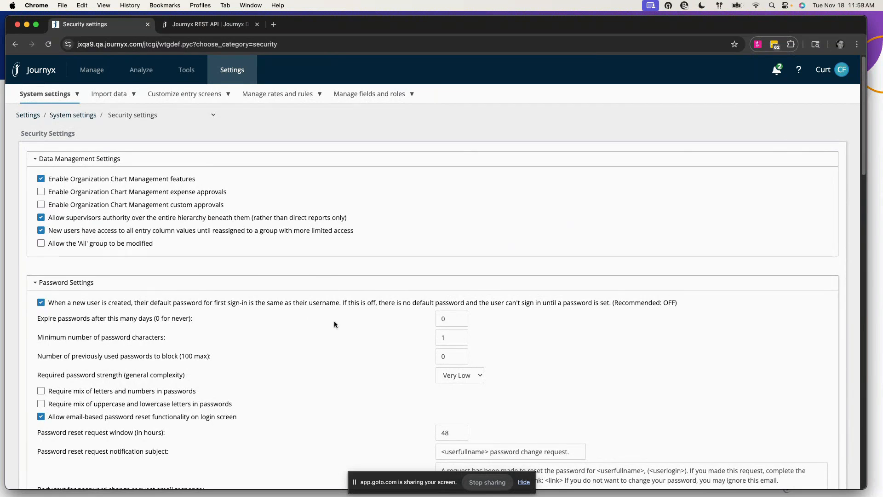
mouse_move(339, 302)
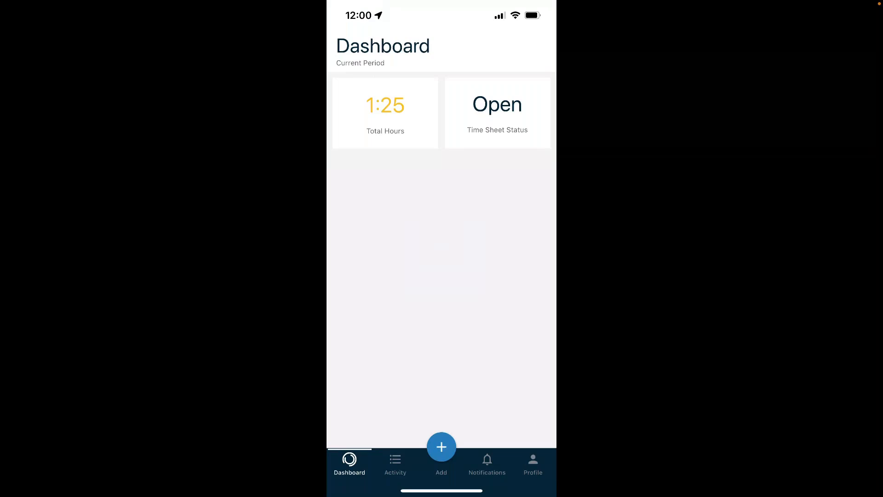
Show the mobile Profile page with Sign in with Face ID enabled, version 13.3.6
left_click(534, 464)
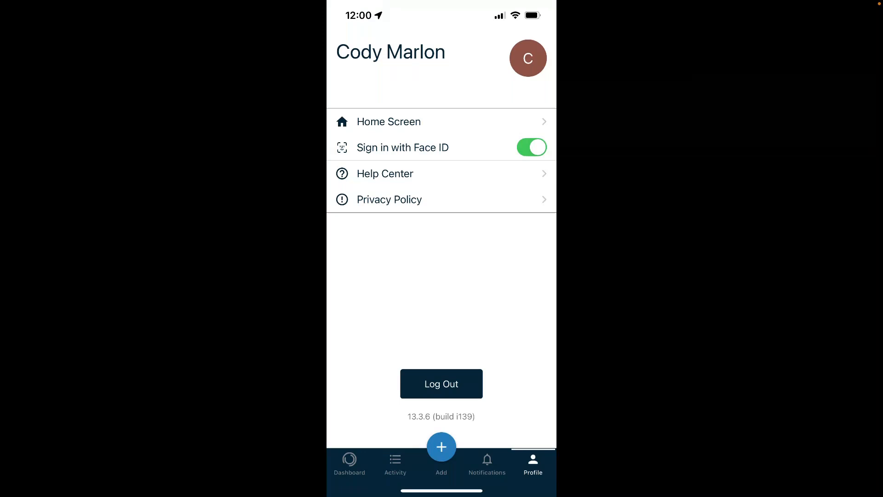
Log out, sign back in with Face ID, and check this week's Activity before the Dashboard
left_click(441, 384)
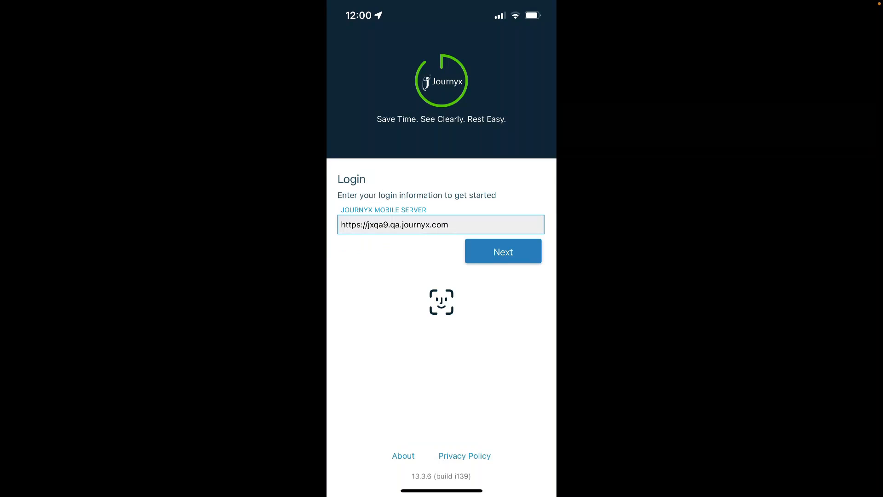
left_click(441, 302)
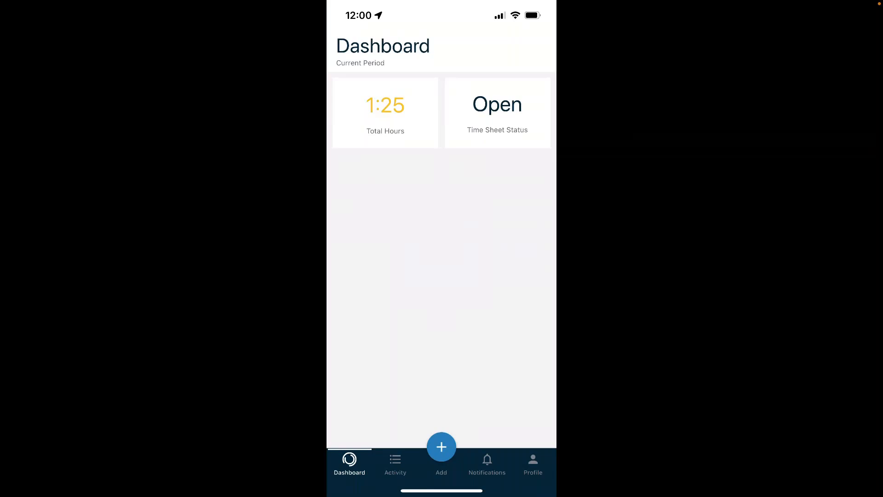
left_click(395, 463)
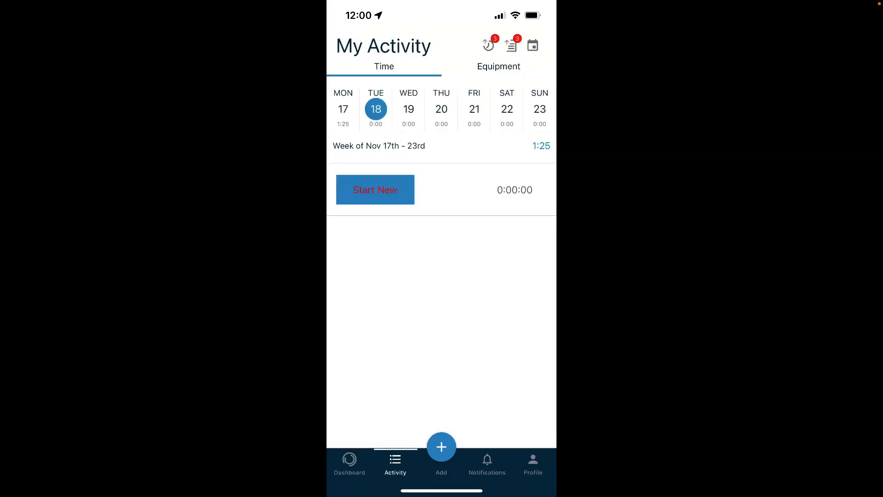
left_click(349, 462)
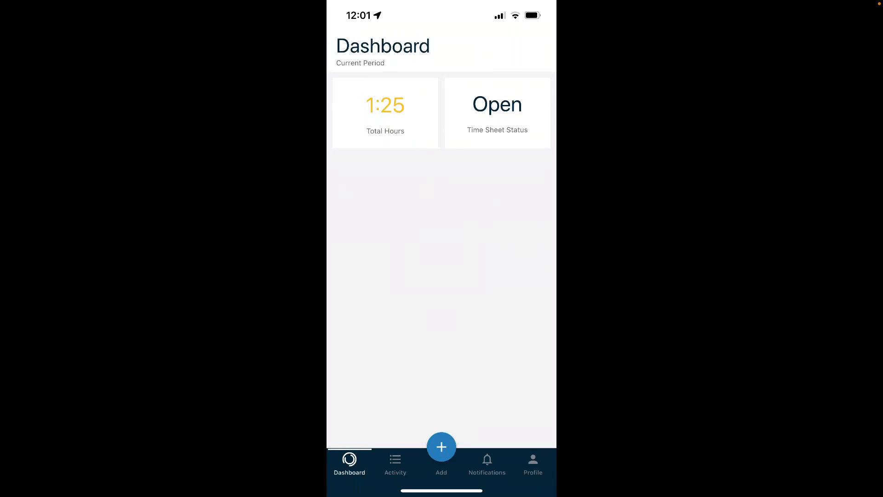
Stop iPhone screen mirroring from Control Center
left_click_drag(529, 5, 515, 194)
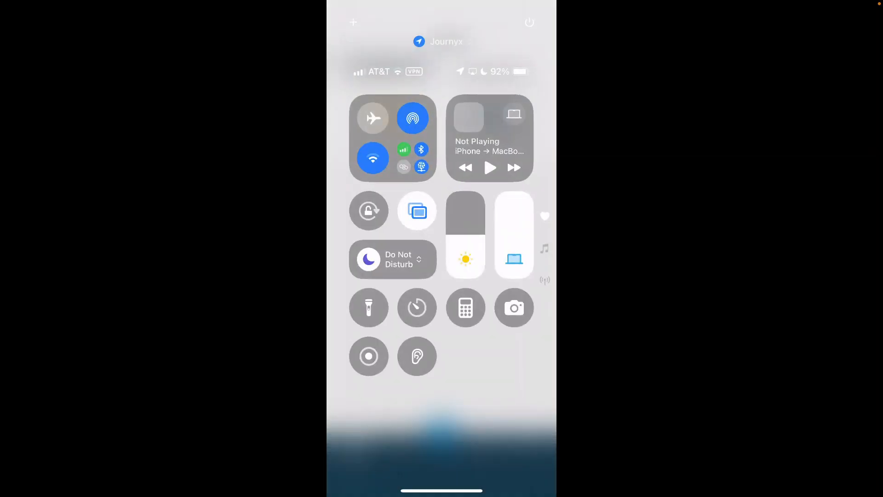
left_click(417, 211)
left_click(443, 339)
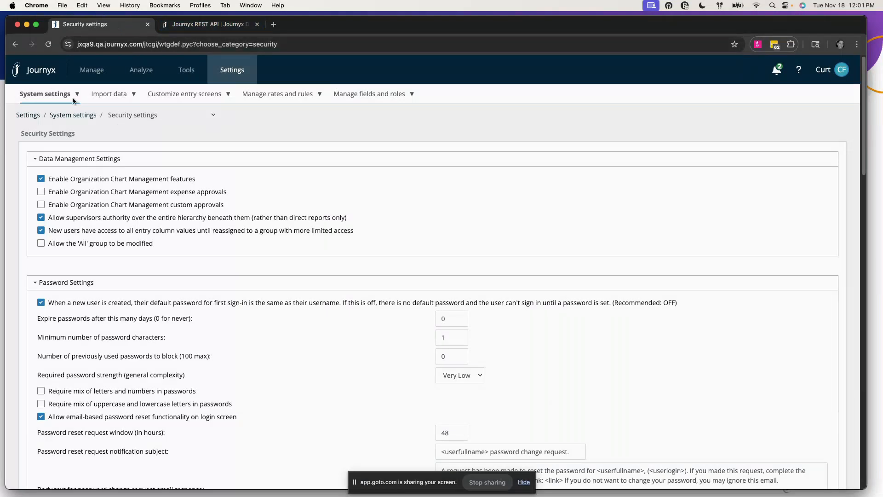
Open the Analyze Dashboard showing 11 Pending Approvals for November 1–30, 2025
mouse_move(118, 74)
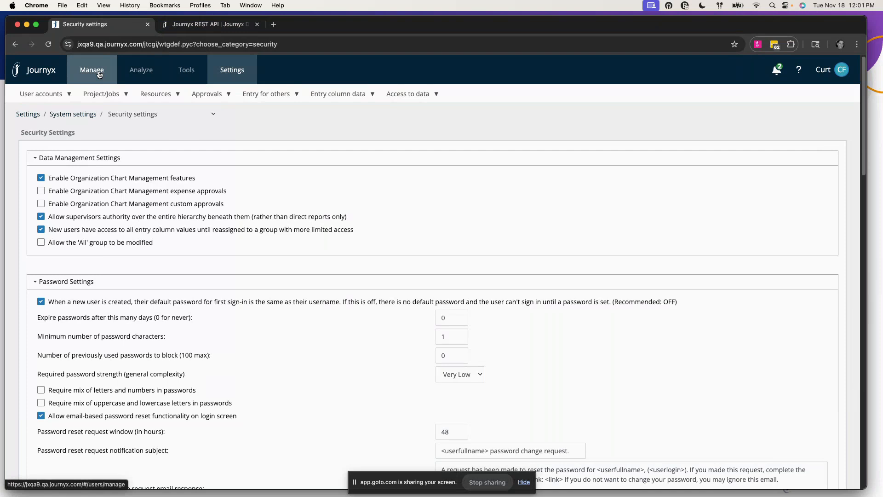
left_click(134, 72)
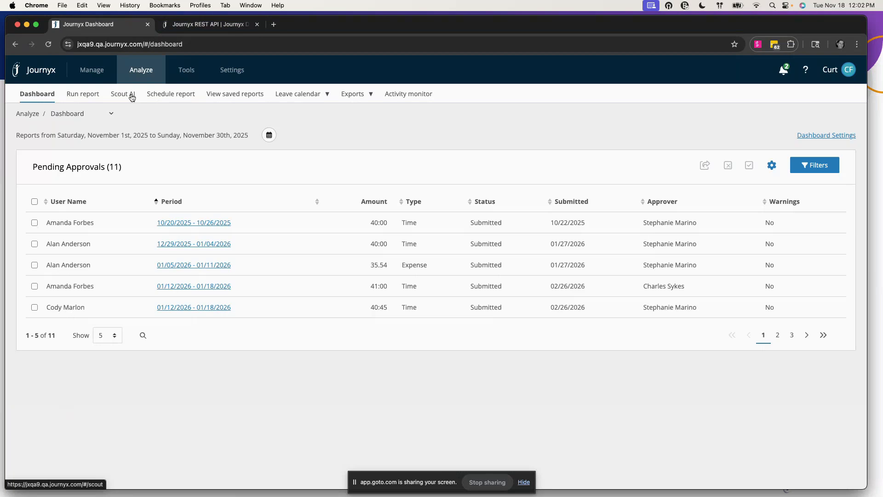
Launch Scout AI from Analyze, return to the Dashboard, then bring forward the v13.5.0 release slide
left_click(132, 97)
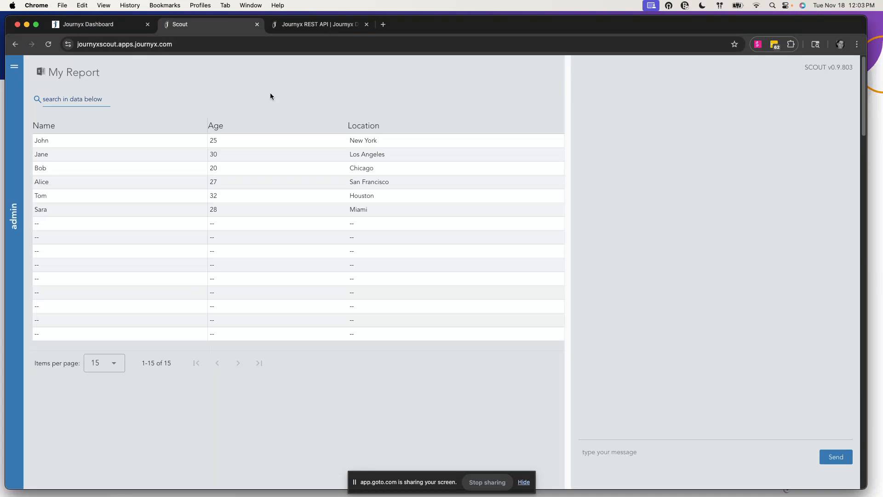
left_click(127, 27)
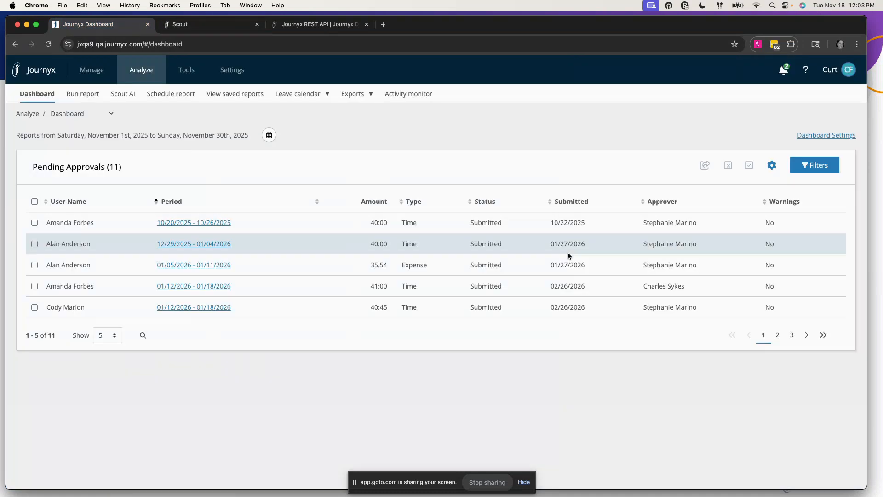
left_click(872, 220)
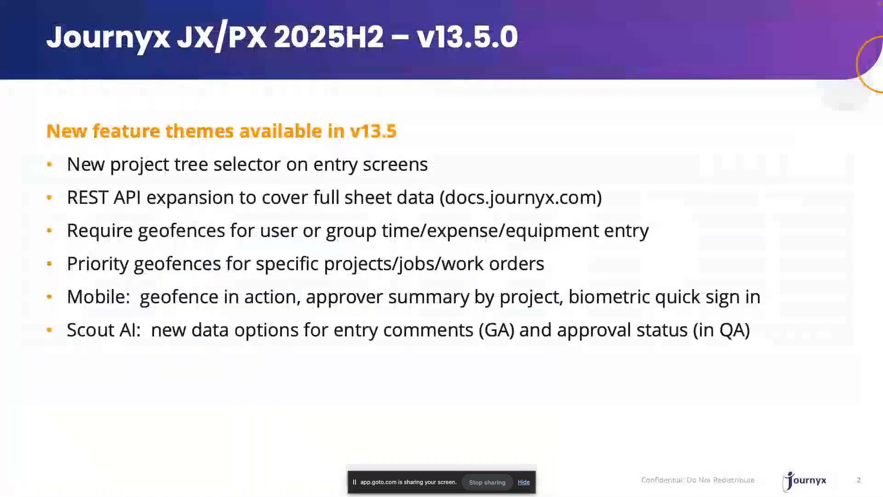